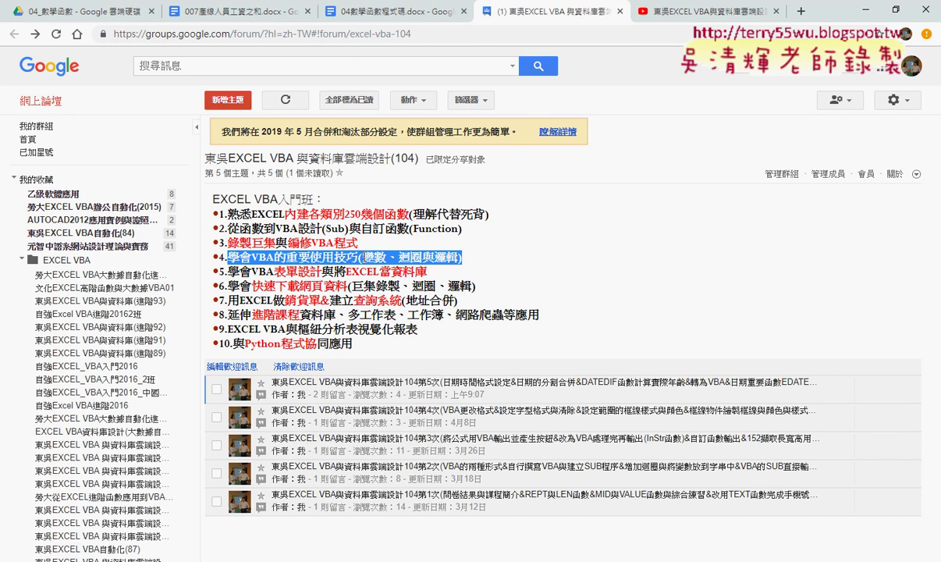
# Step: Minimize Chrome so the Excel workbook 007產線人員工資之和.xlsx is visible
pyautogui.click(863, 17)
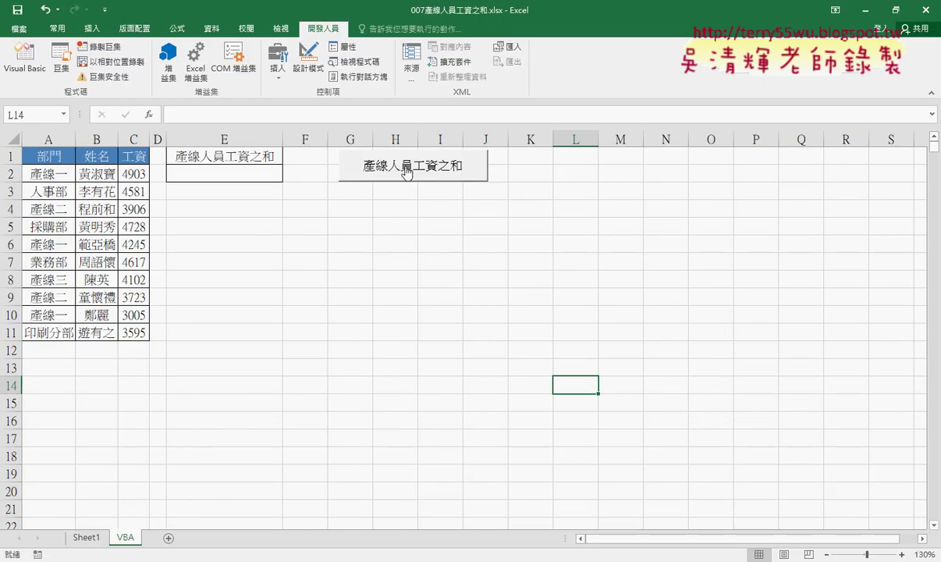
pyautogui.click(240, 225)
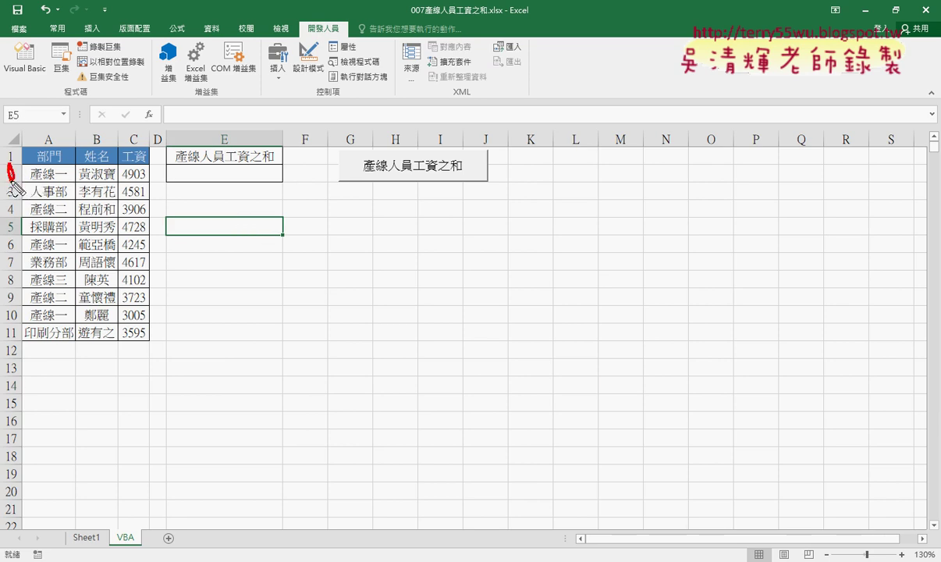
pyautogui.moveTo(11, 324); pyautogui.dragTo(17, 335)
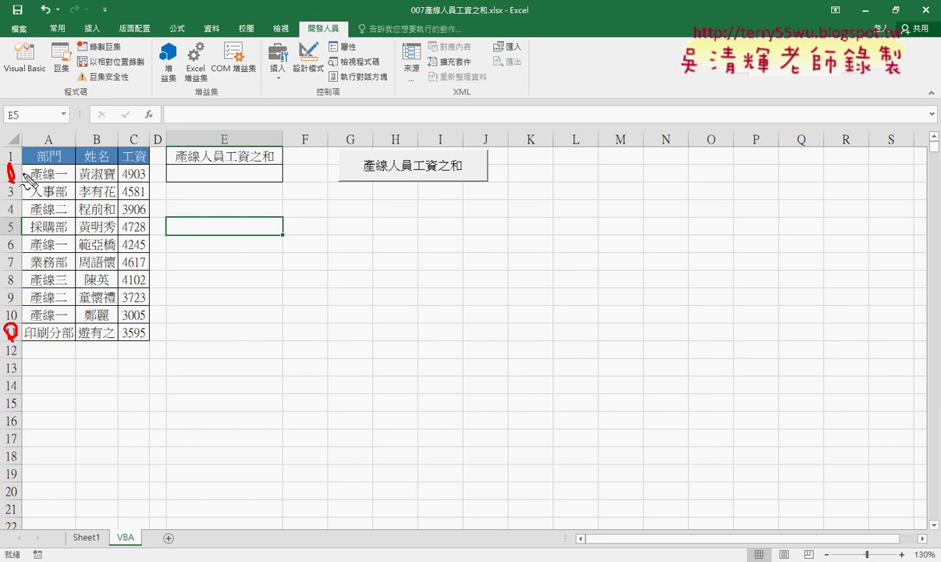
pyautogui.moveTo(55, 183); pyautogui.dragTo(33, 185)
pyautogui.moveTo(45, 145); pyautogui.dragTo(50, 146)
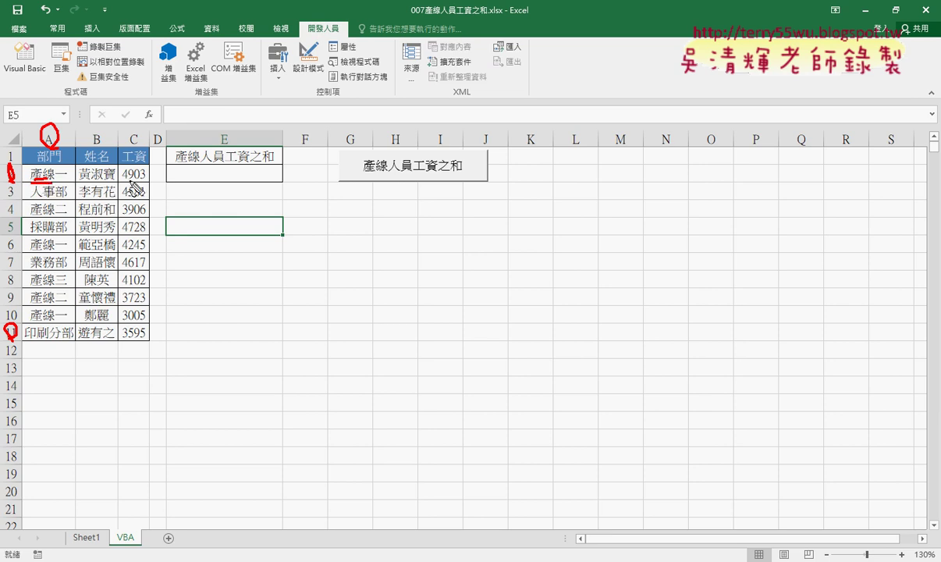
pyautogui.moveTo(147, 169); pyautogui.dragTo(135, 183)
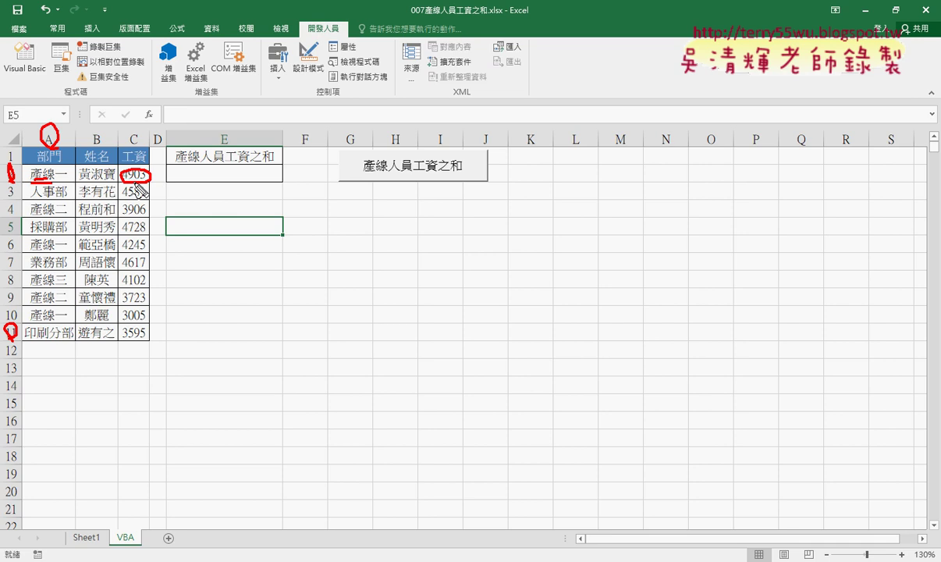
pyautogui.moveTo(248, 178); pyautogui.dragTo(229, 184)
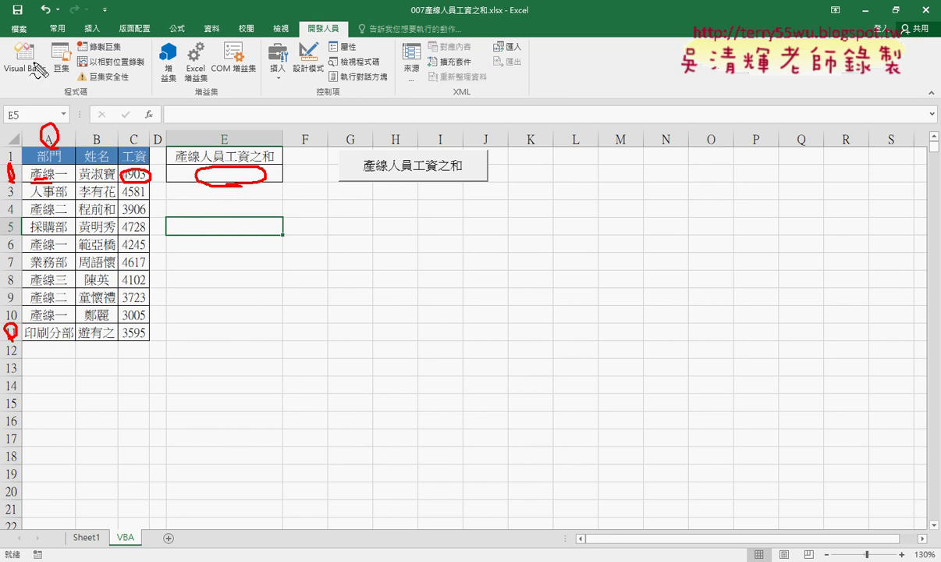
pyautogui.press('Escape')
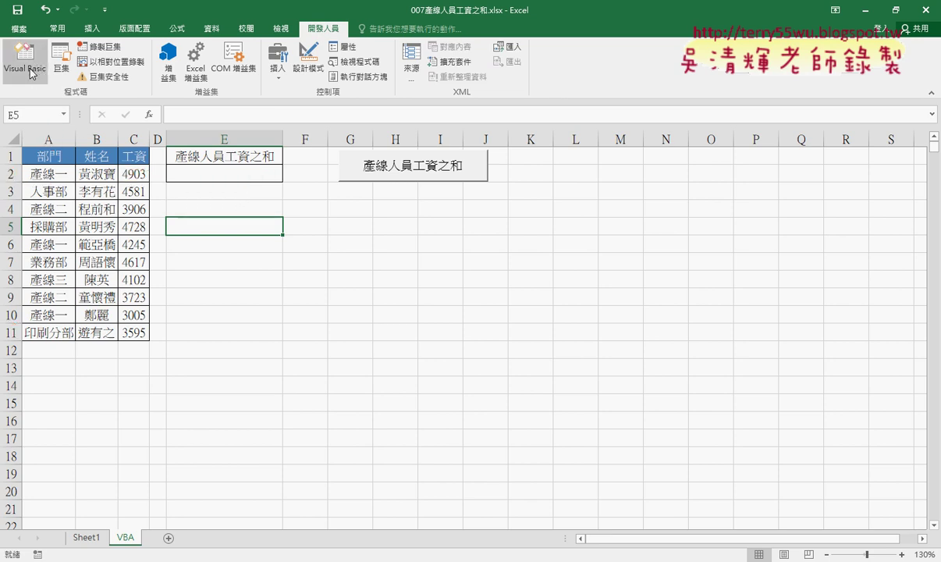
# Step: Open the 產線人員工資之和 macro in Visual Basic and type if under '3.判斷
pyautogui.click(31, 74)
pyautogui.moveTo(321, 72)
pyautogui.mouseDown()
pyautogui.moveTo(338, 88)
pyautogui.moveTo(539, 90)
pyautogui.mouseUp()
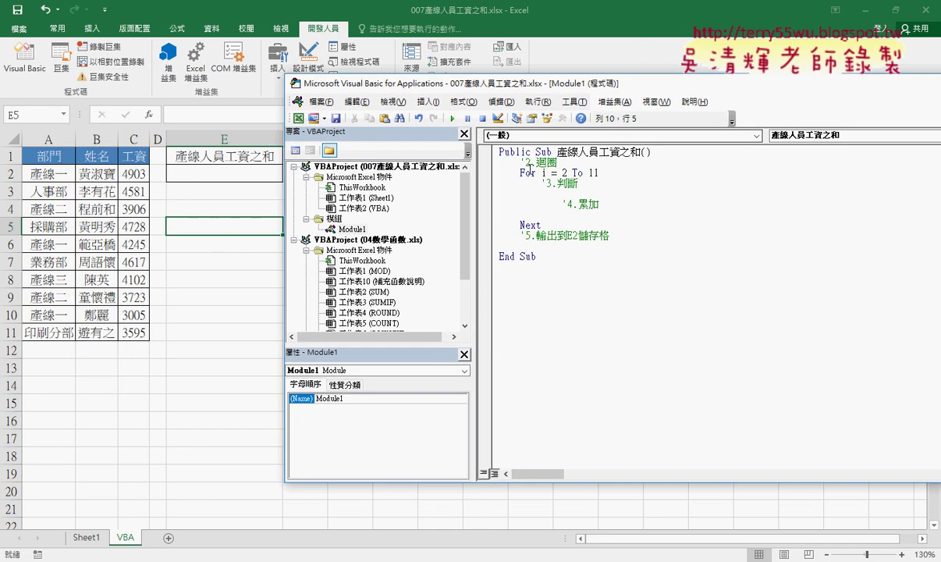
pyautogui.moveTo(520, 172); pyautogui.dragTo(630, 177)
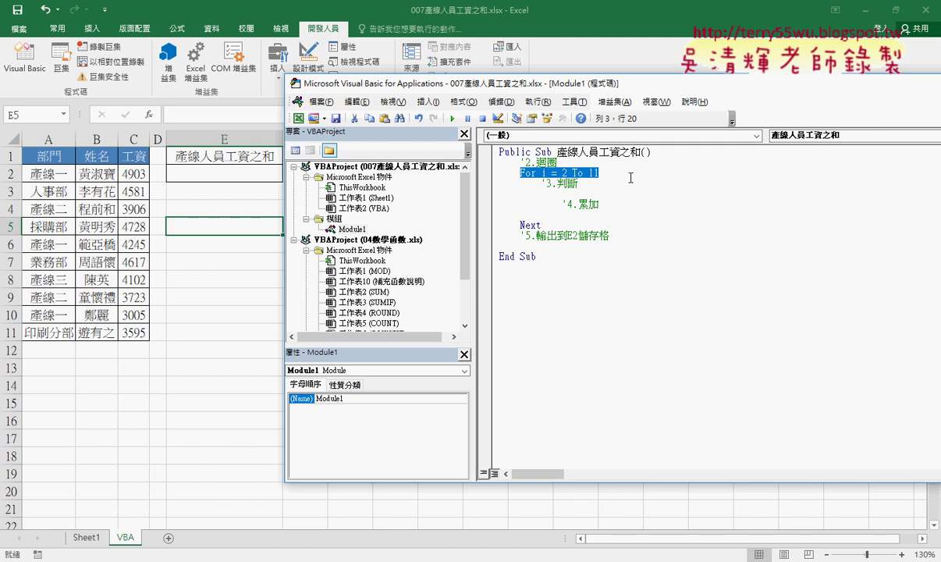
pyautogui.click(552, 224)
pyautogui.click(558, 195)
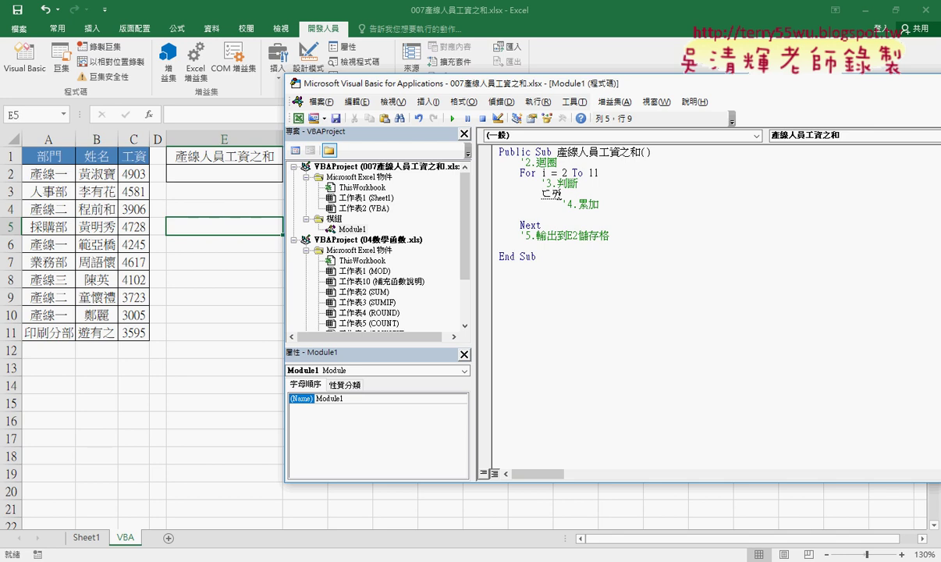
pyautogui.write('i')
pyautogui.write('f')
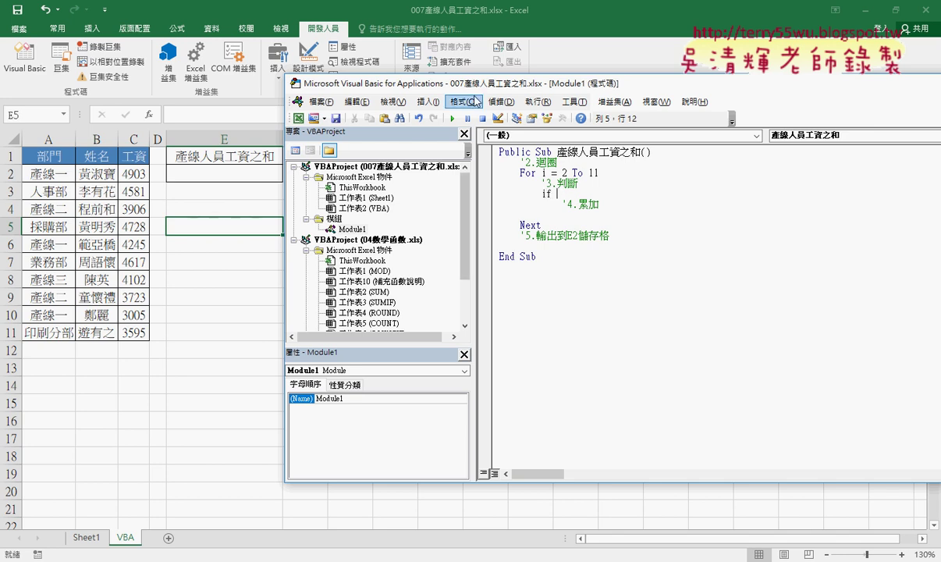
# Step: Type the comparison cells(i,"A")="產線" after if, correcting stray input characters
pyautogui.moveTo(437, 83); pyautogui.dragTo(337, 91)
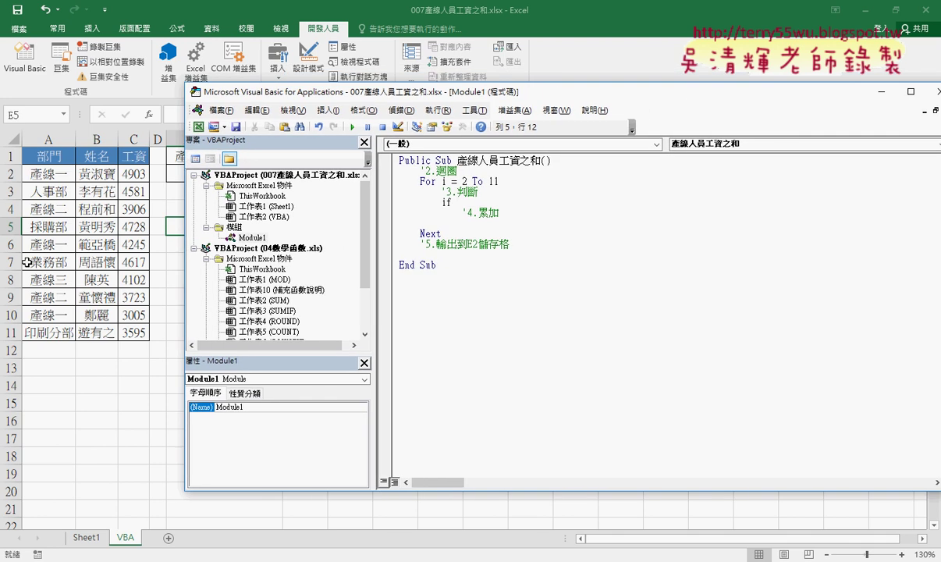
pyautogui.write('cel')
pyautogui.write('ls(')
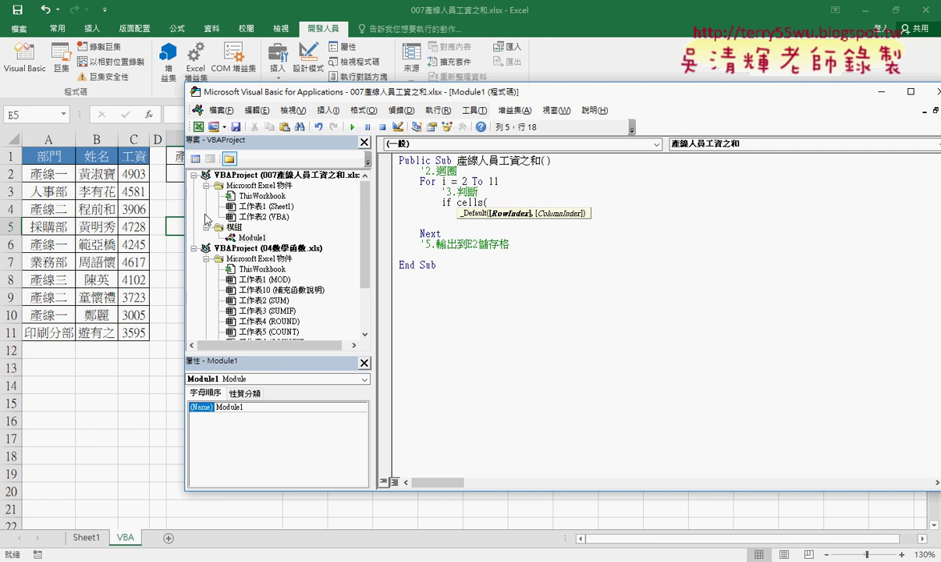
pyautogui.write('i,')
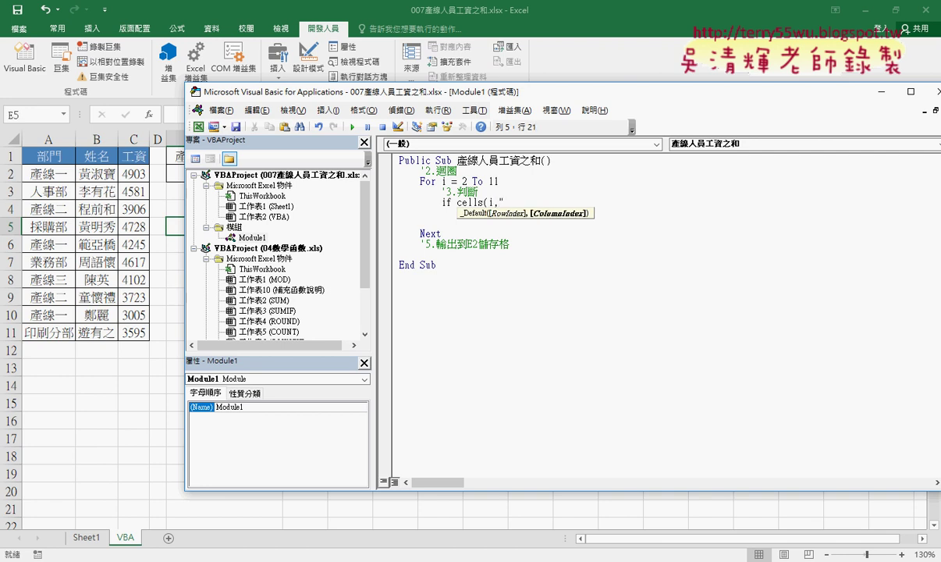
pyautogui.write('"A")')
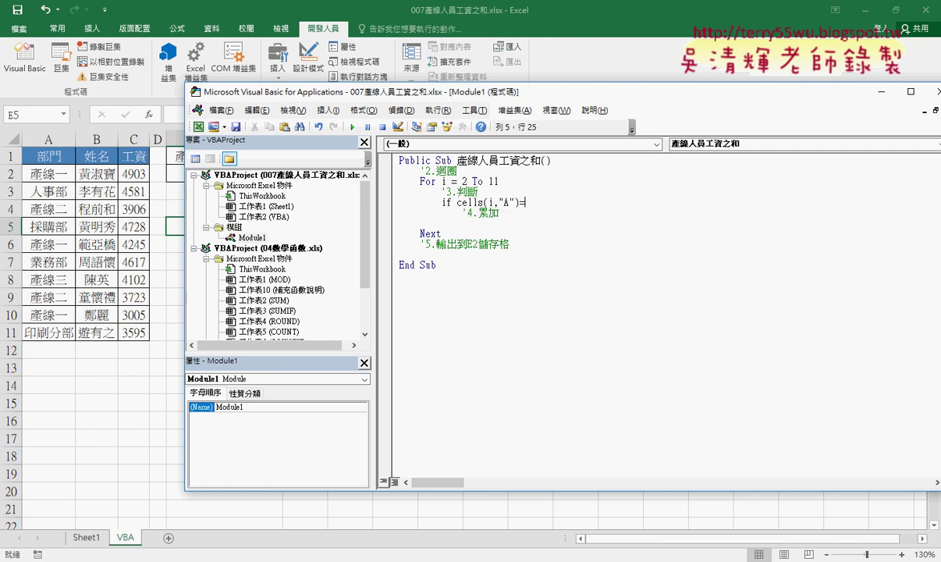
pyautogui.write('=""')
pyautogui.press('Left')
pyautogui.write('產工一')
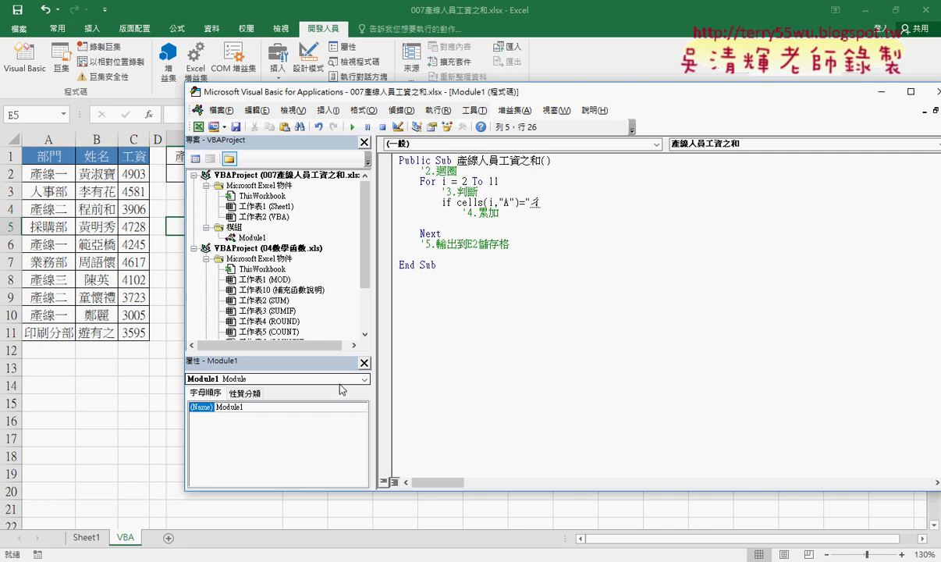
pyautogui.write('產線"')
pyautogui.press('Left')
pyautogui.press('Left')
pyautogui.press('Left')
pyautogui.press('Left')
pyautogui.press('Left')
pyautogui.press('Left')
pyautogui.press('Delete')
pyautogui.press('Delete')
pyautogui.press('Delete')
pyautogui.write('太一')
pyautogui.press('Escape')
pyautogui.write('(')
pyautogui.press('BackSpace')
# Step: Wrap the cell in left(...,2) so only the first two characters are compared
pyautogui.write('left')
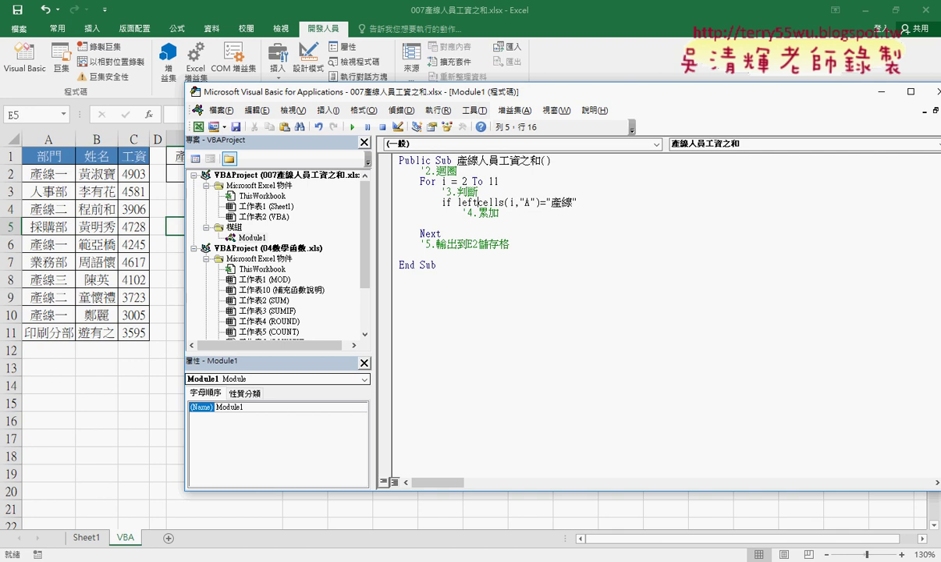
pyautogui.write('(')
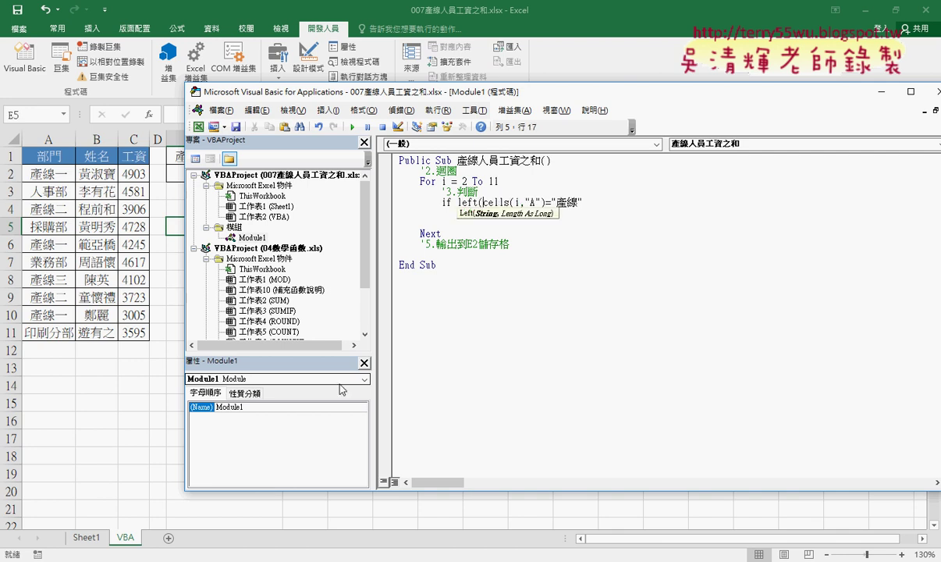
pyautogui.moveTo(481, 202)
pyautogui.mouseDown()
pyautogui.moveTo(533, 194)
pyautogui.moveTo(434, 202)
pyautogui.mouseUp()
pyautogui.click(543, 202)
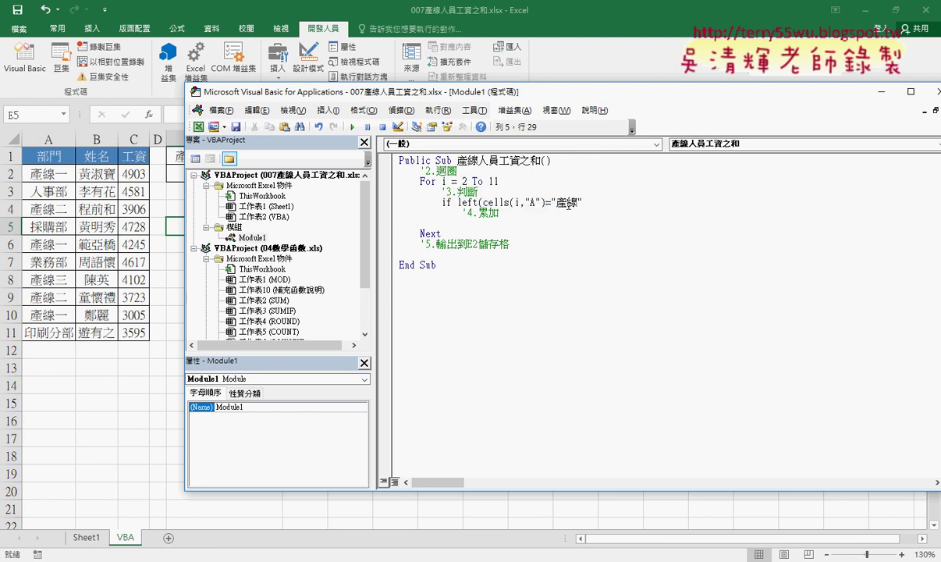
pyautogui.write(',2')
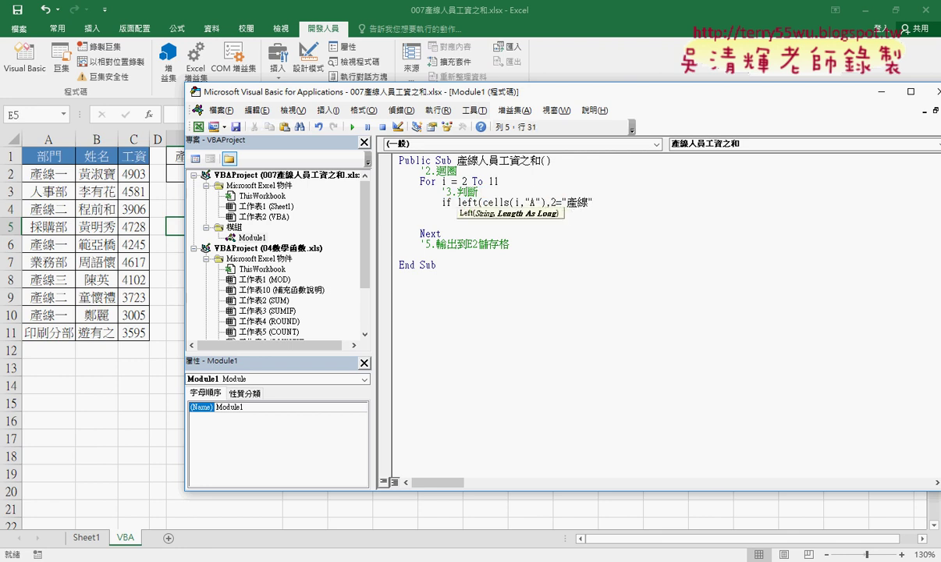
pyautogui.write(')')
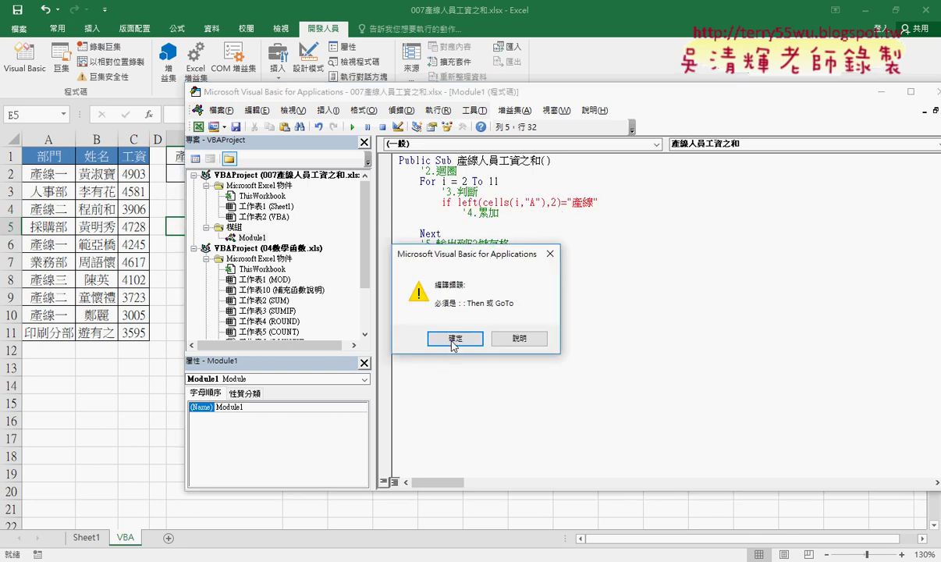
# Step: Dismiss the compile error, append Then to the 產線 condition, and add End If below
pyautogui.click(454, 338)
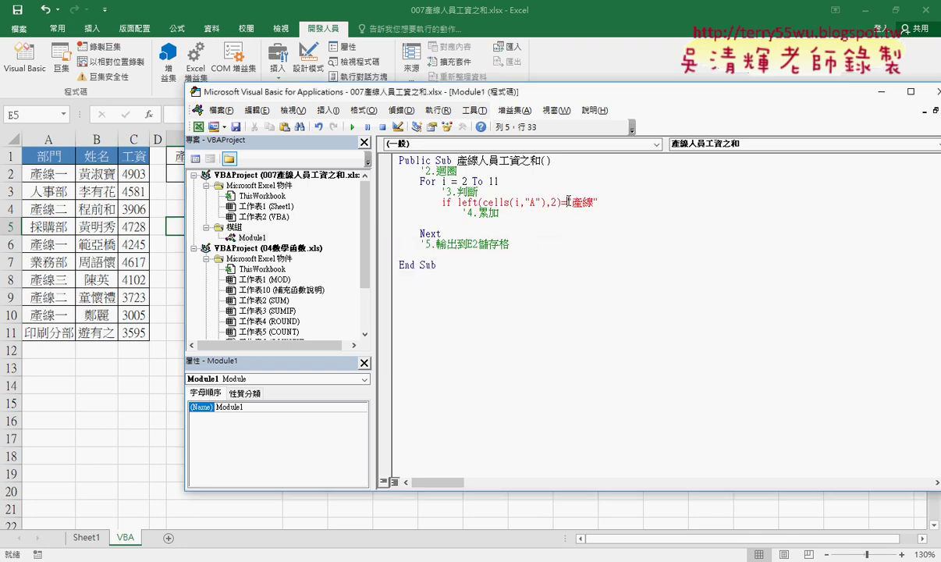
pyautogui.moveTo(568, 203); pyautogui.dragTo(598, 203)
pyautogui.click(597, 203)
pyautogui.write('t')
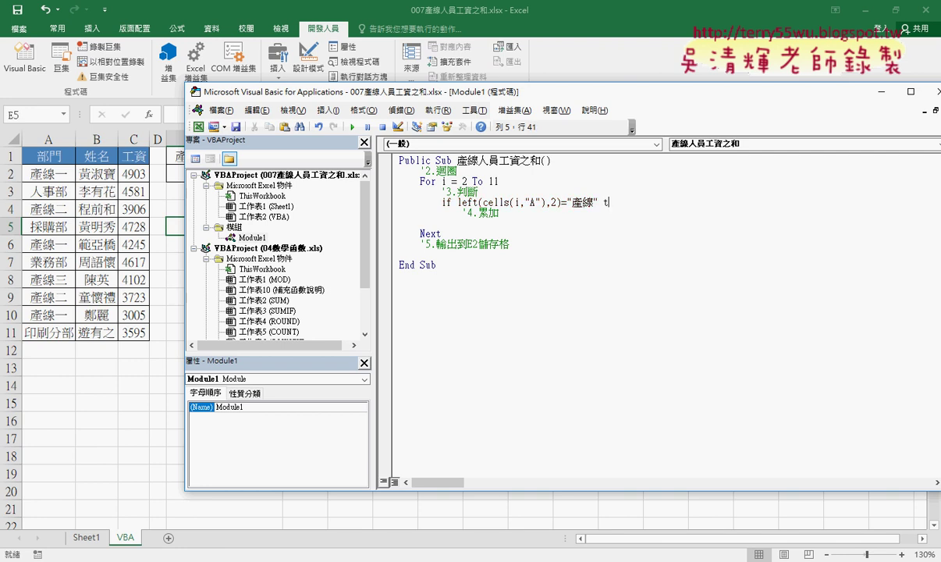
pyautogui.write('hen')
pyautogui.press('Return')
pyautogui.press('Return')
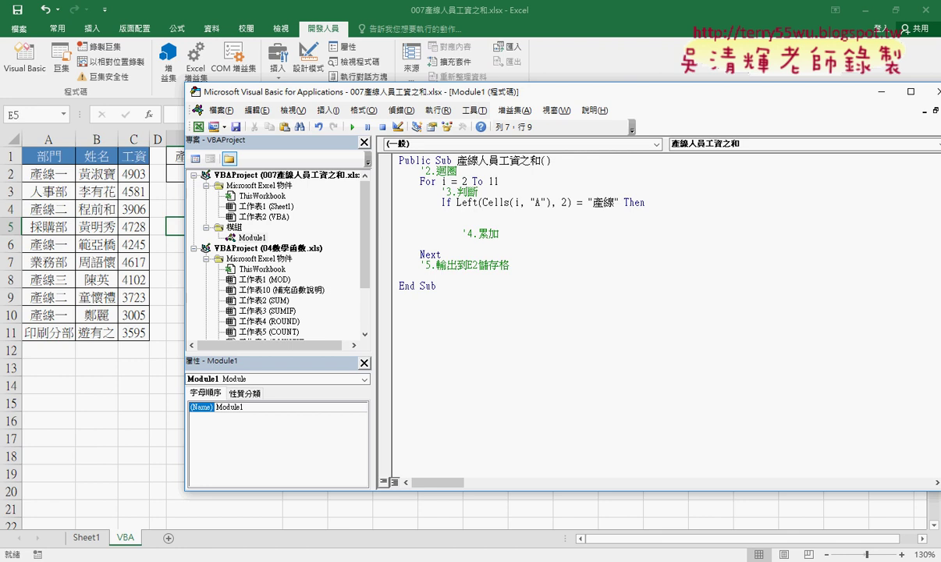
pyautogui.write('end i')
pyautogui.write('f')
pyautogui.click(630, 320)
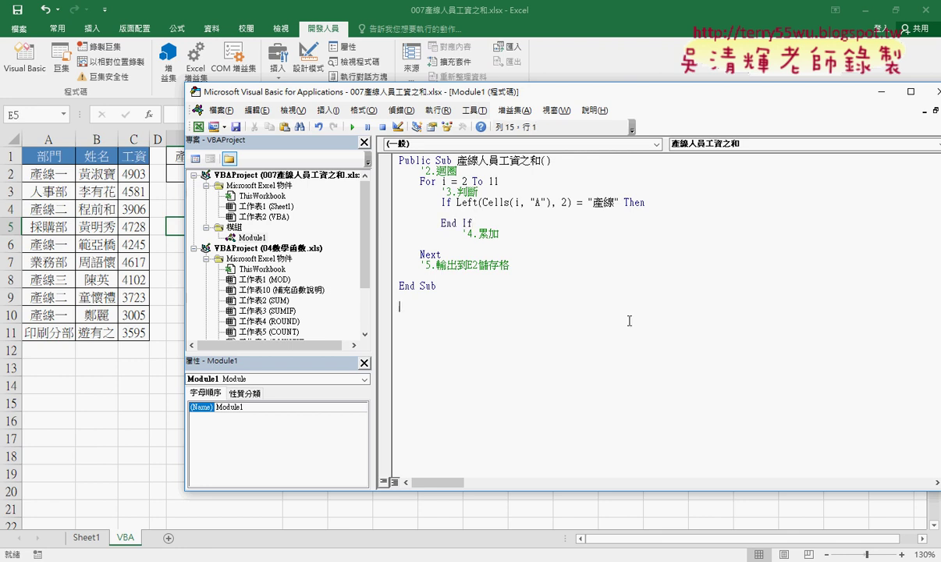
pyautogui.click(441, 202)
pyautogui.moveTo(619, 202)
pyautogui.mouseDown()
pyautogui.moveTo(441, 202)
pyautogui.moveTo(544, 206)
pyautogui.mouseUp()
pyautogui.click(487, 202)
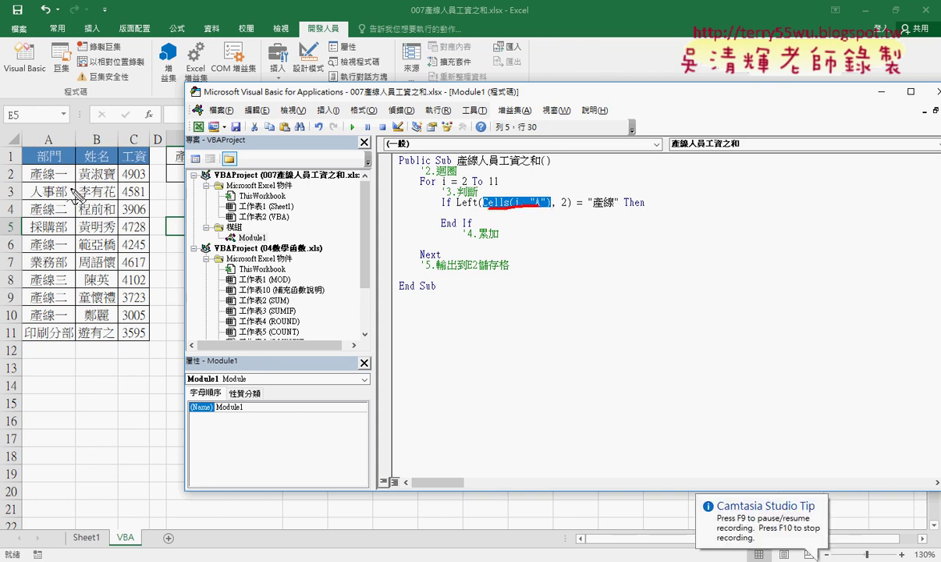
pyautogui.moveTo(74, 187)
pyautogui.mouseDown()
pyautogui.moveTo(71, 170)
pyautogui.moveTo(498, 193)
pyautogui.moveTo(512, 180)
pyautogui.mouseUp()
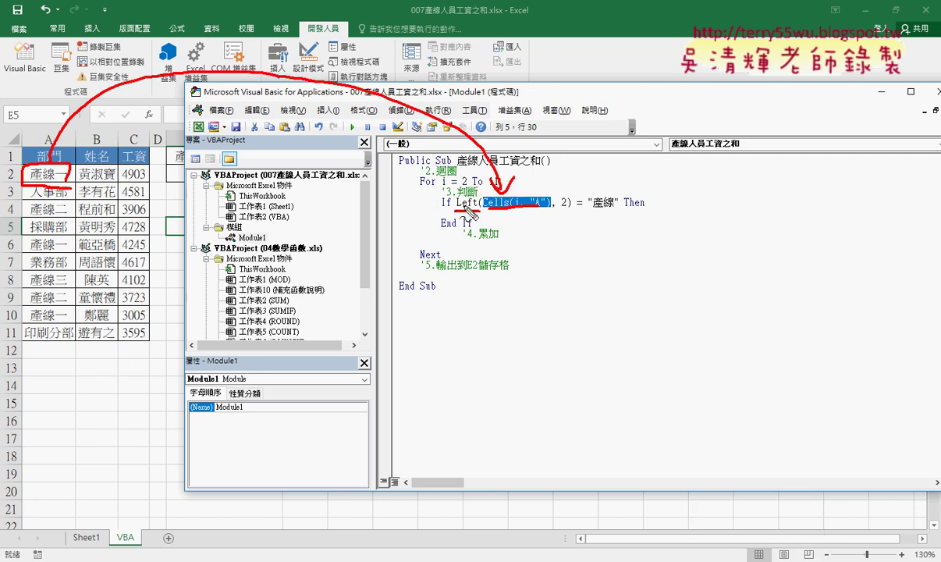
pyautogui.moveTo(456, 211); pyautogui.dragTo(477, 208)
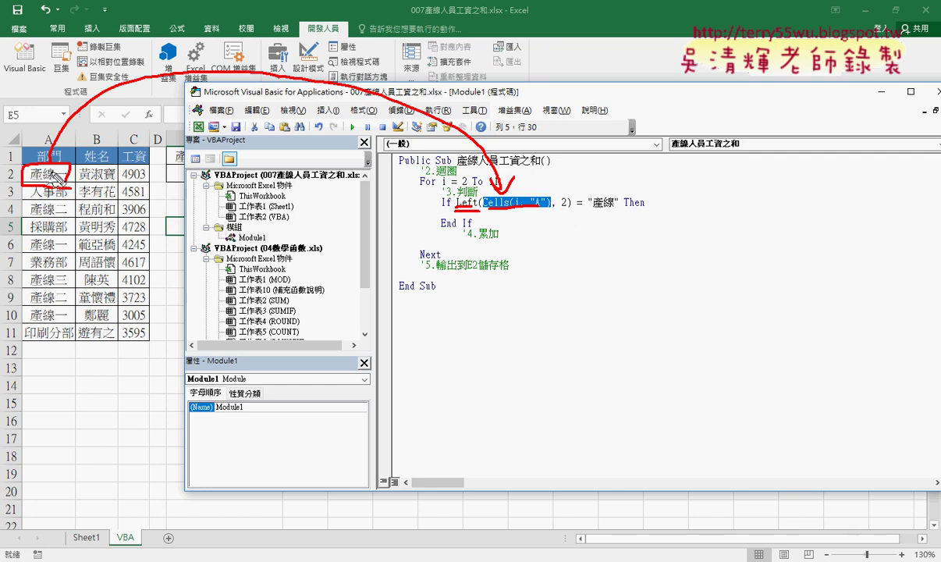
pyautogui.moveTo(30, 178); pyautogui.dragTo(57, 177)
pyautogui.moveTo(593, 209); pyautogui.dragTo(616, 208)
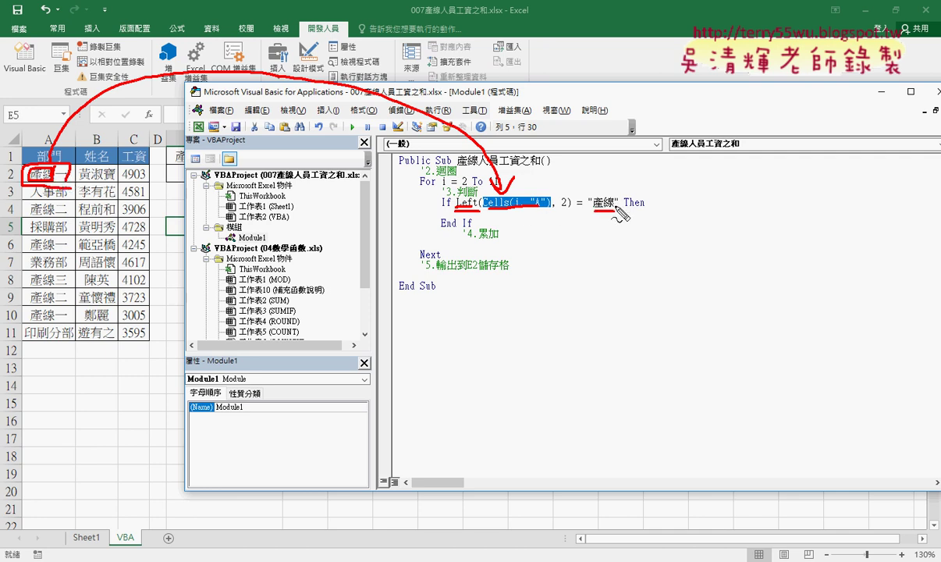
pyautogui.moveTo(460, 239); pyautogui.dragTo(493, 240)
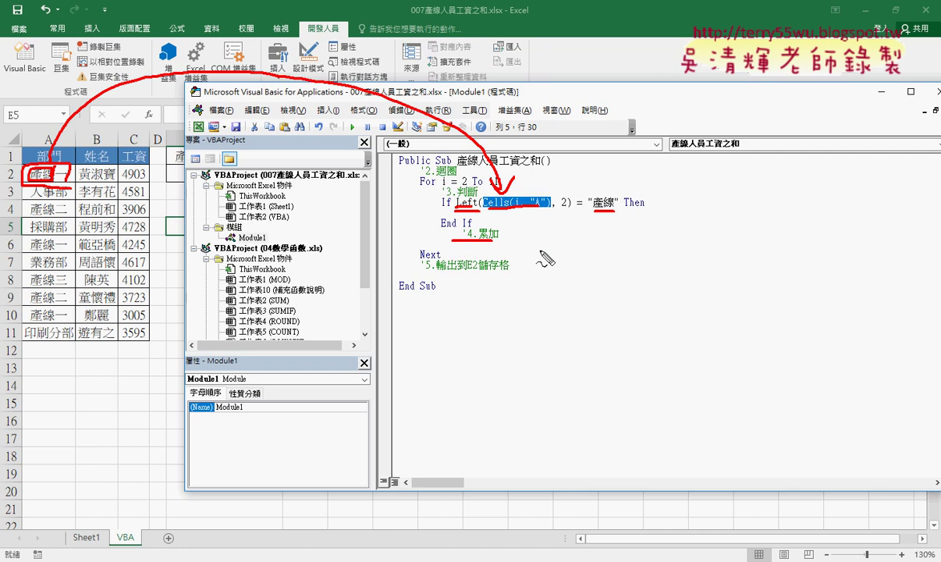
pyautogui.press('Escape')
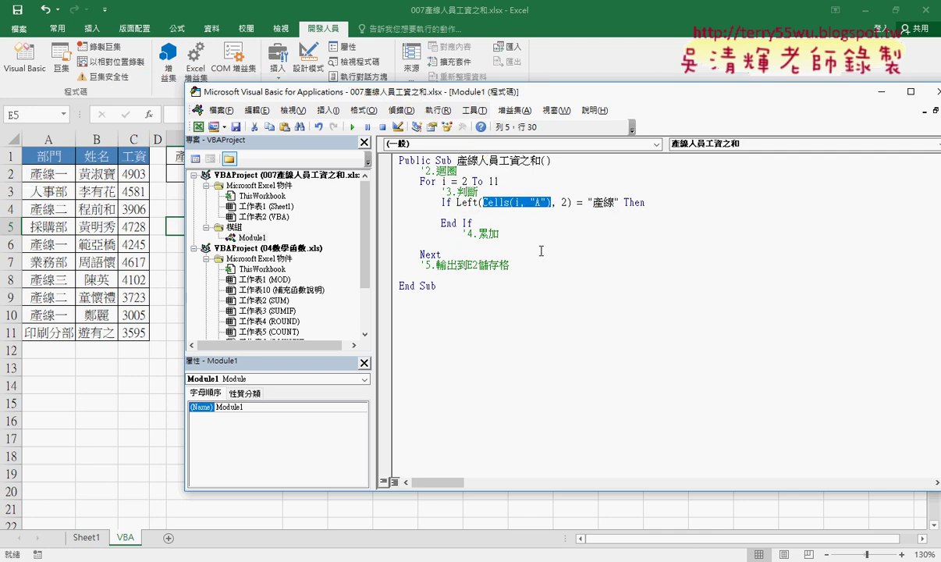
pyautogui.moveTo(463, 234)
pyautogui.mouseDown()
pyautogui.moveTo(499, 233)
pyautogui.moveTo(466, 215)
pyautogui.mouseUp()
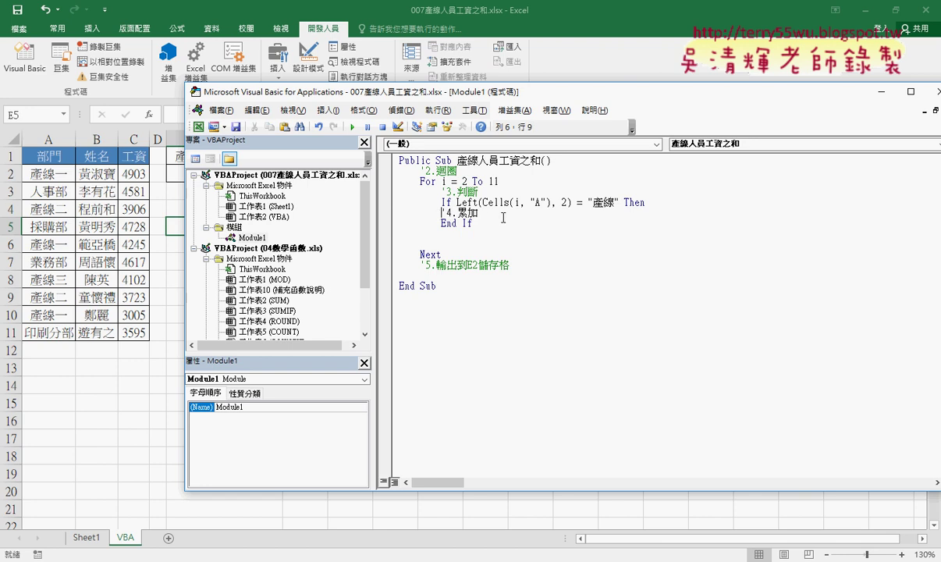
# Step: Indent the '4.累加 comment and add the line sum=sum+Cells(i, "A") beneath it
pyautogui.press('Tab')
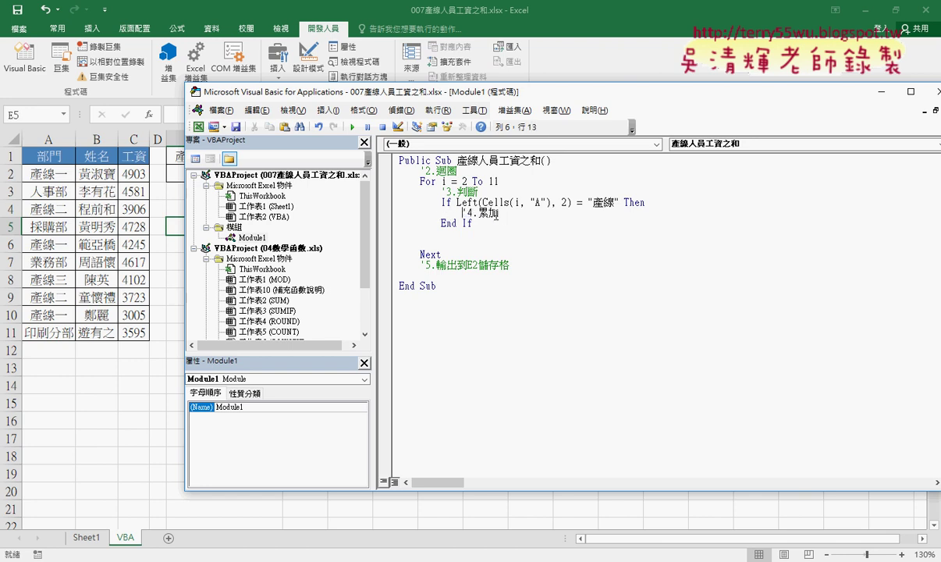
pyautogui.press('Return')
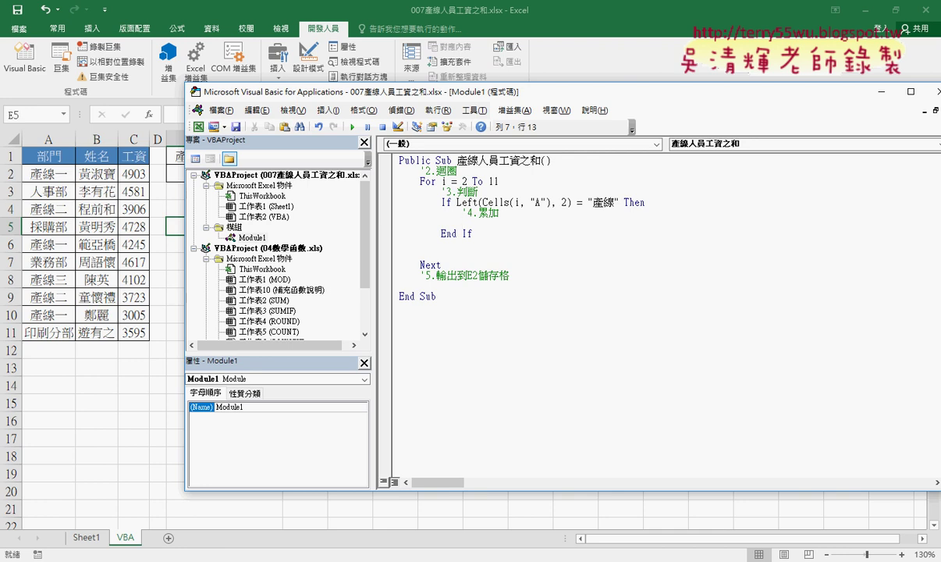
pyautogui.write('su')
pyautogui.write('m')
pyautogui.write('=s')
pyautogui.write('um')
pyautogui.write('+')
pyautogui.click(523, 187)
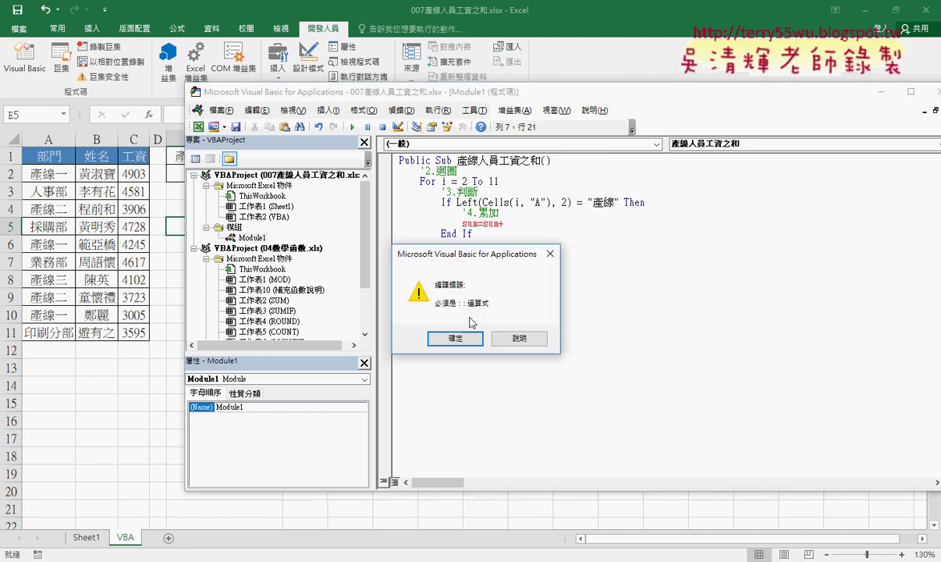
pyautogui.click(448, 335)
pyautogui.moveTo(482, 202)
pyautogui.mouseDown()
pyautogui.moveTo(550, 202)
pyautogui.moveTo(530, 231)
pyautogui.mouseUp()
pyautogui.write('Cells(i, "A")')
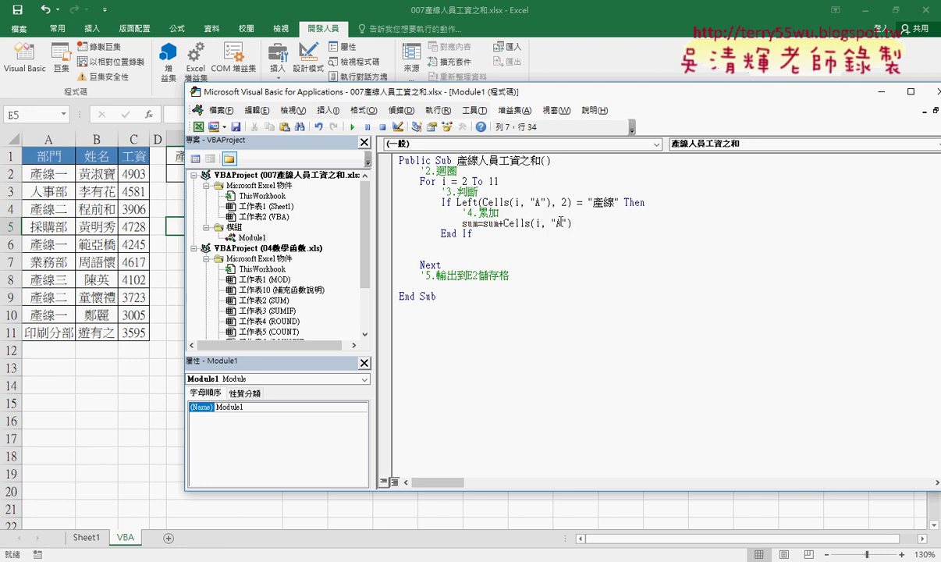
# Step: Replace column A with C in the accumulation line, giving Sum = Sum + Cells(i, "C")
pyautogui.doubleClick(557, 223)
pyautogui.write('C')
pyautogui.click(629, 282)
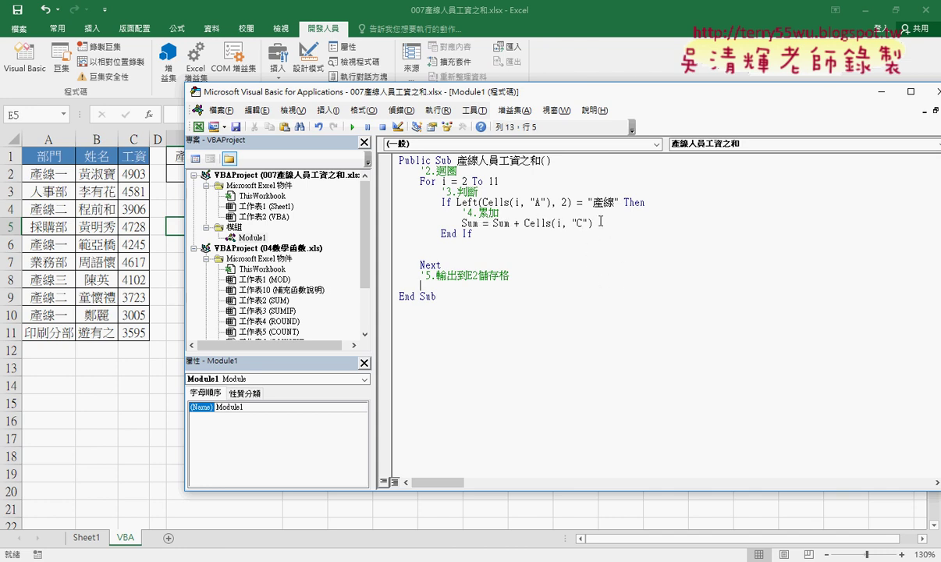
pyautogui.moveTo(593, 223); pyautogui.dragTo(493, 223)
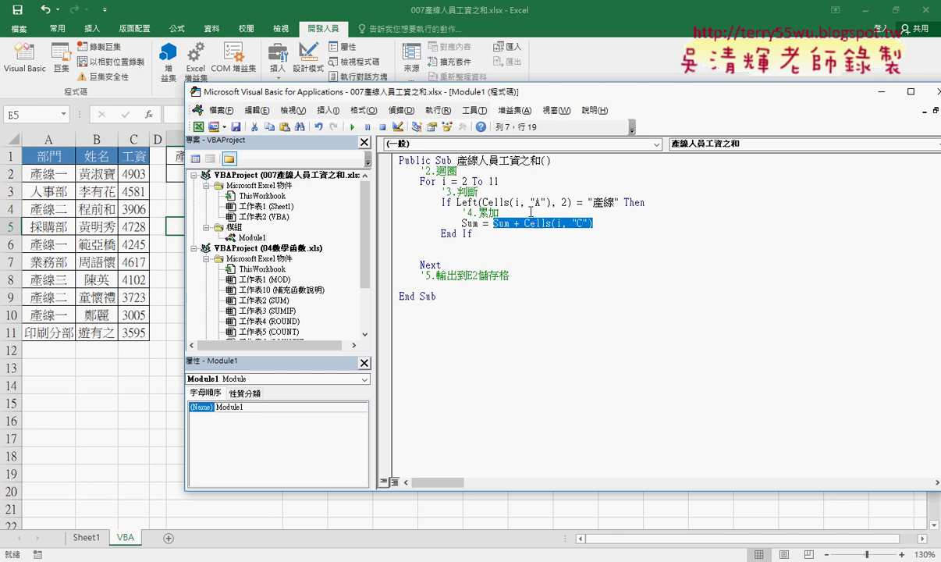
pyautogui.doubleClick(470, 223)
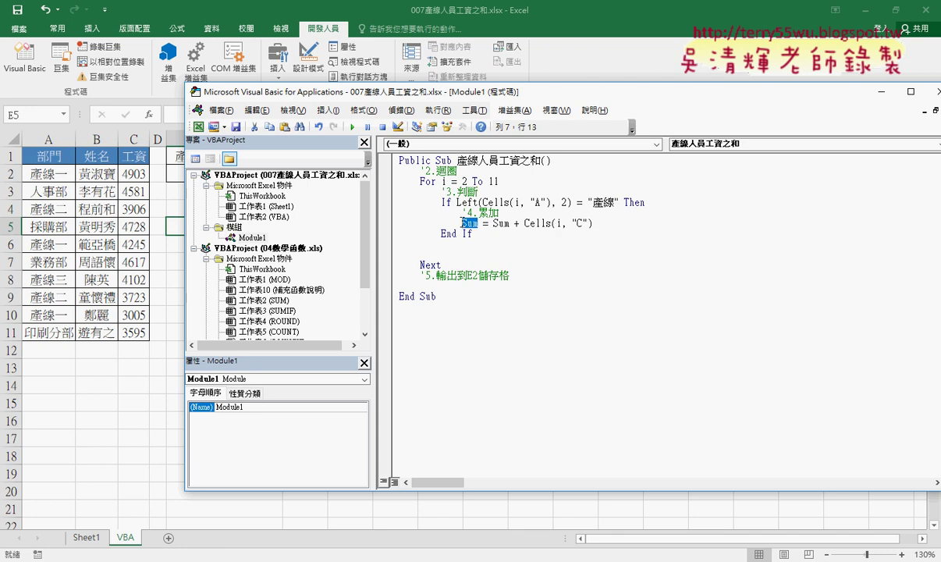
pyautogui.moveTo(493, 223); pyautogui.dragTo(593, 223)
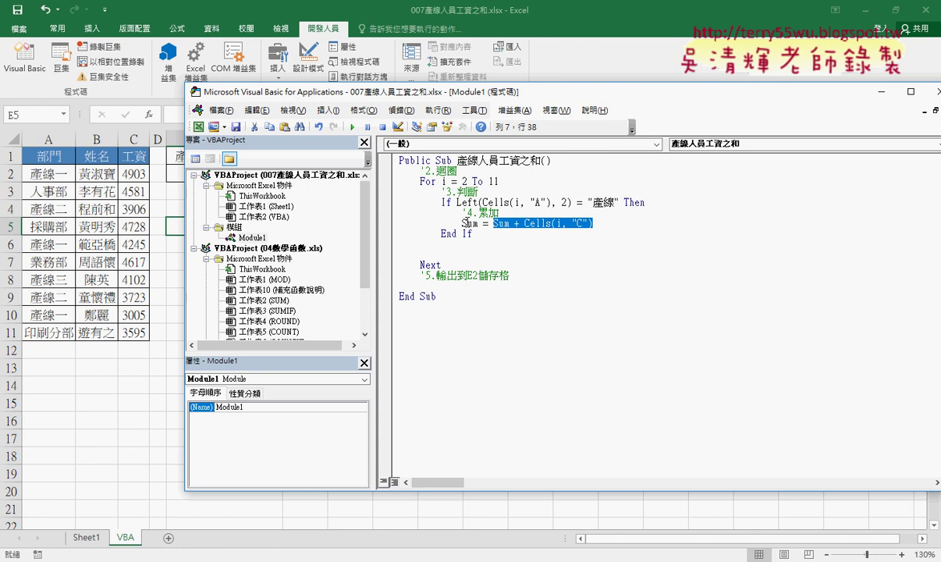
# Step: Insert an indented Sum = 0 line directly after the macro's Public Sub header
pyautogui.click(556, 160)
pyautogui.press('Return')
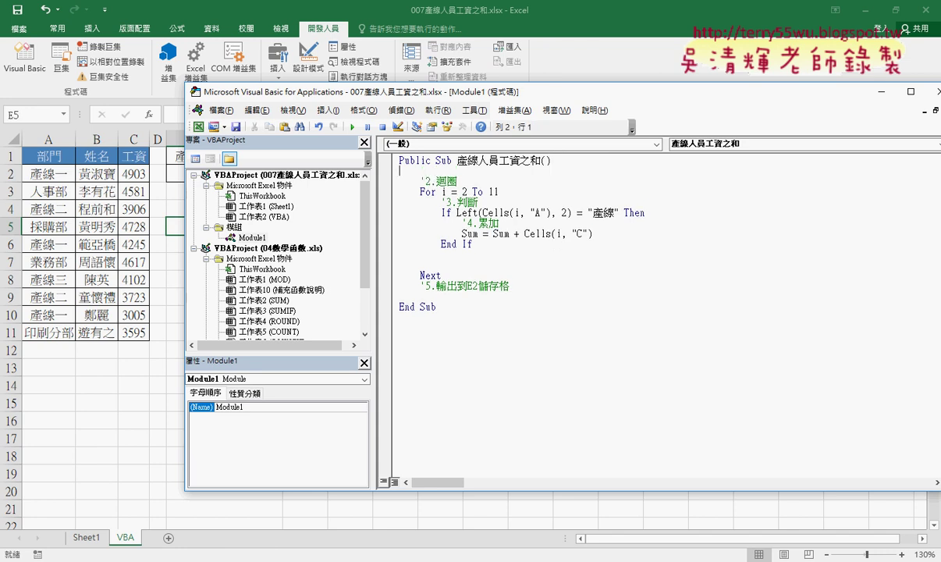
pyautogui.press('Tab')
pyautogui.write('s')
pyautogui.write('um=')
pyautogui.write('0')
pyautogui.press('Down')
pyautogui.moveTo(457, 171); pyautogui.dragTo(419, 171)
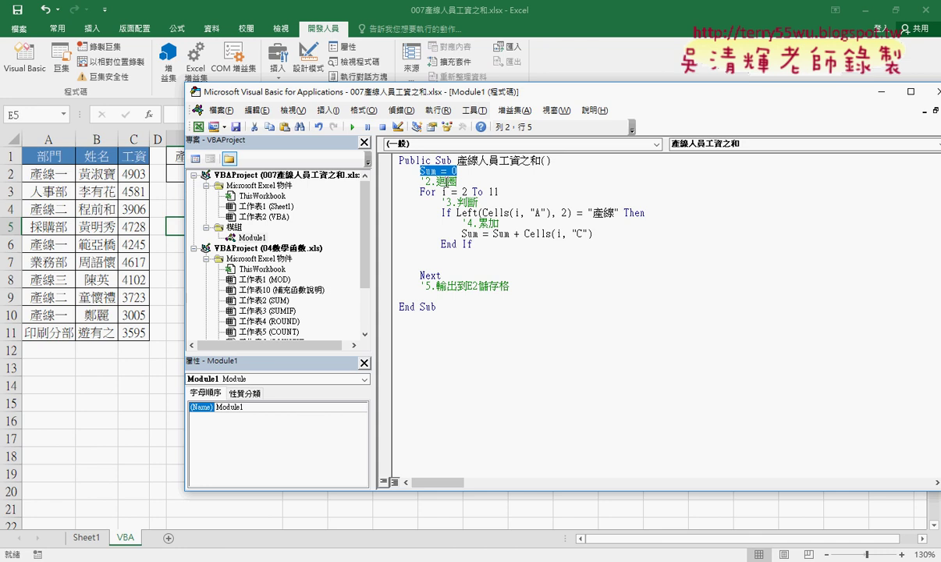
pyautogui.moveTo(489, 233); pyautogui.dragTo(595, 234)
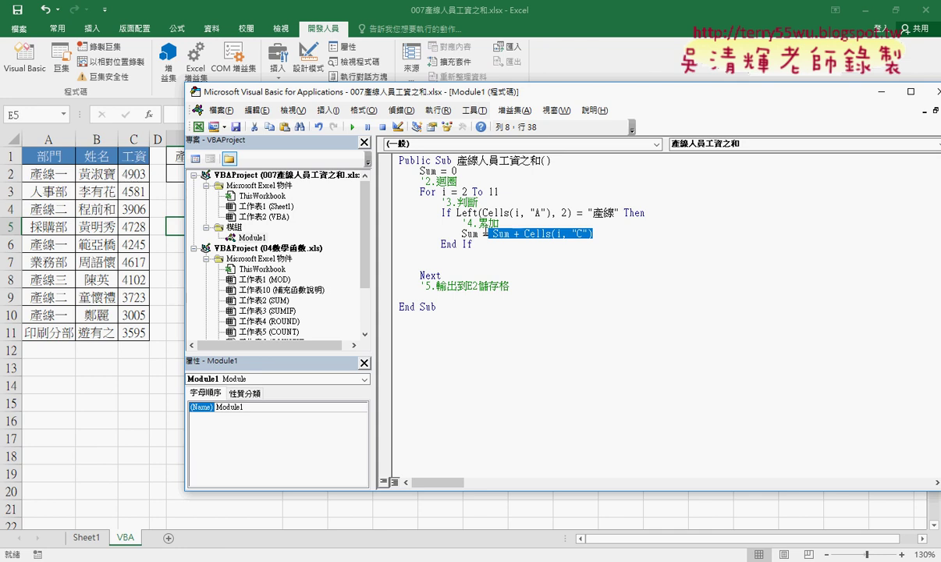
pyautogui.click(462, 234)
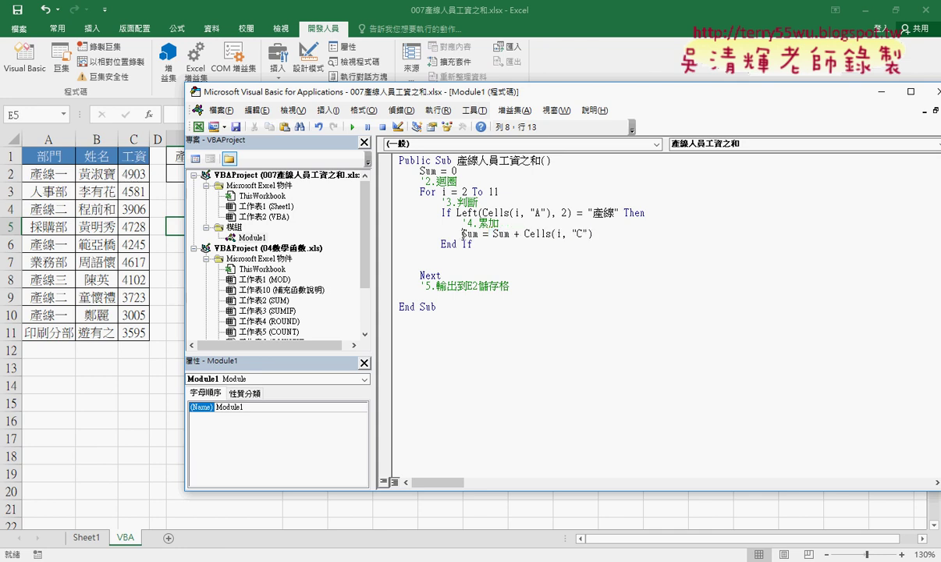
pyautogui.moveTo(463, 233); pyautogui.dragTo(477, 235)
# Step: Delete the blank lines between End If and Next
pyautogui.click(480, 244)
pyautogui.press('Delete')
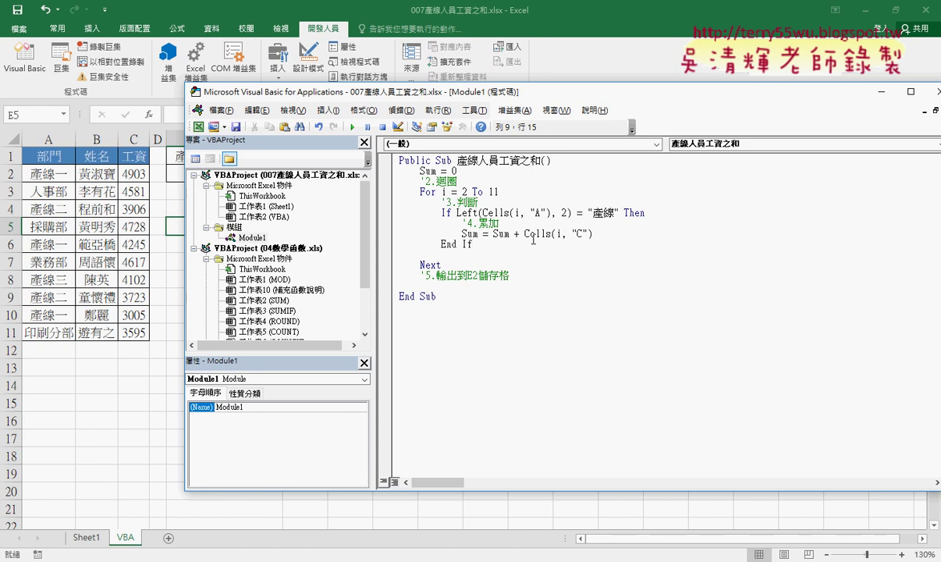
pyautogui.moveTo(534, 240); pyautogui.dragTo(534, 245)
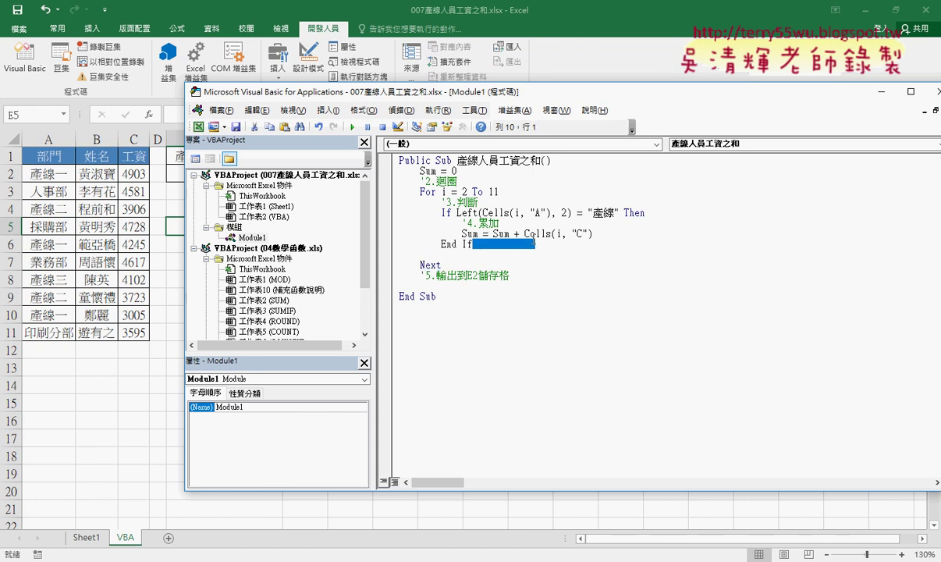
pyautogui.press('Delete')
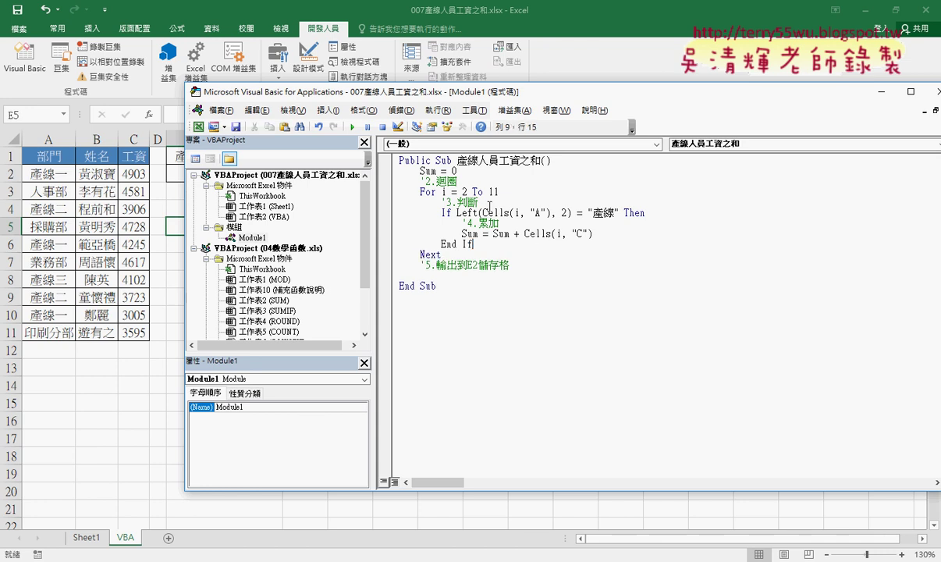
pyautogui.click(422, 191)
pyautogui.moveTo(593, 234); pyautogui.dragTo(493, 234)
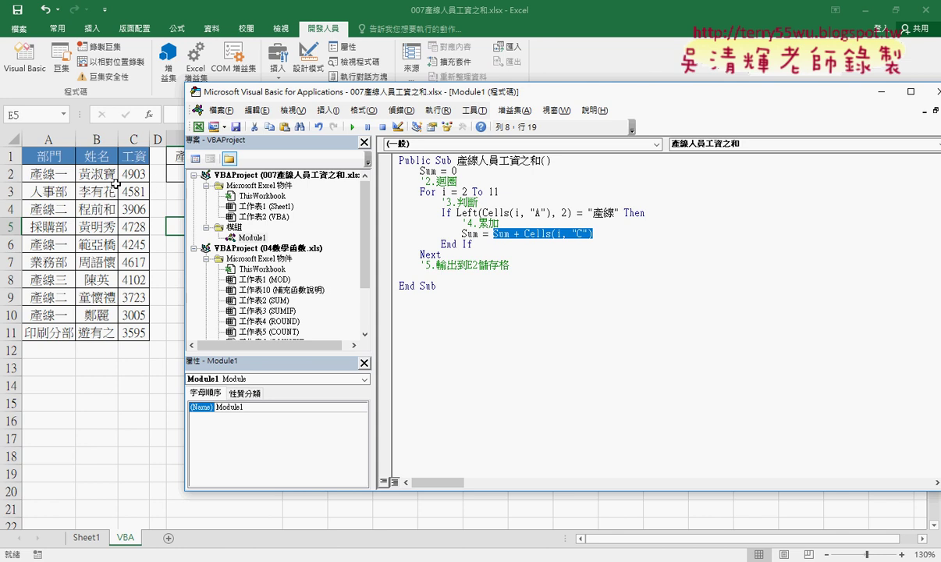
pyautogui.click(53, 175)
pyautogui.click(127, 173)
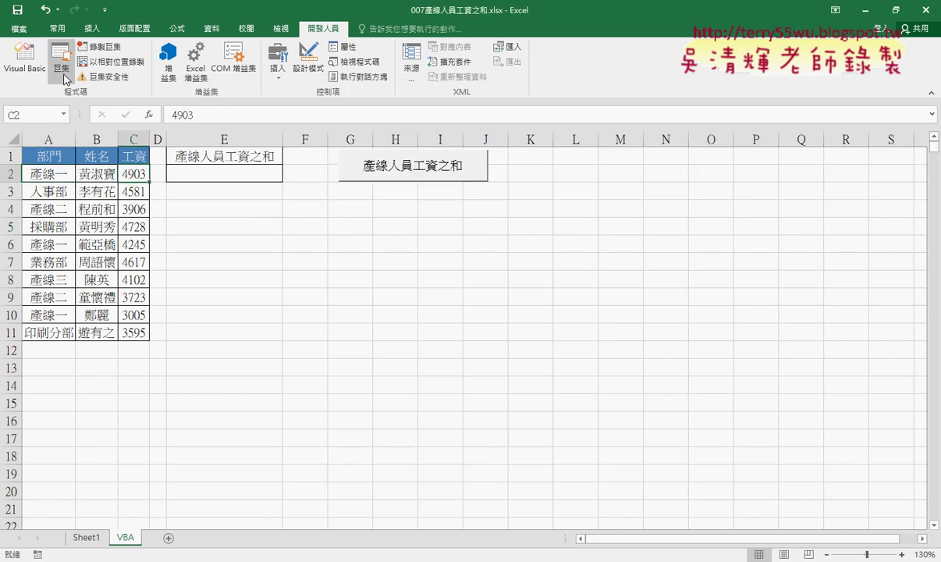
pyautogui.click(25, 57)
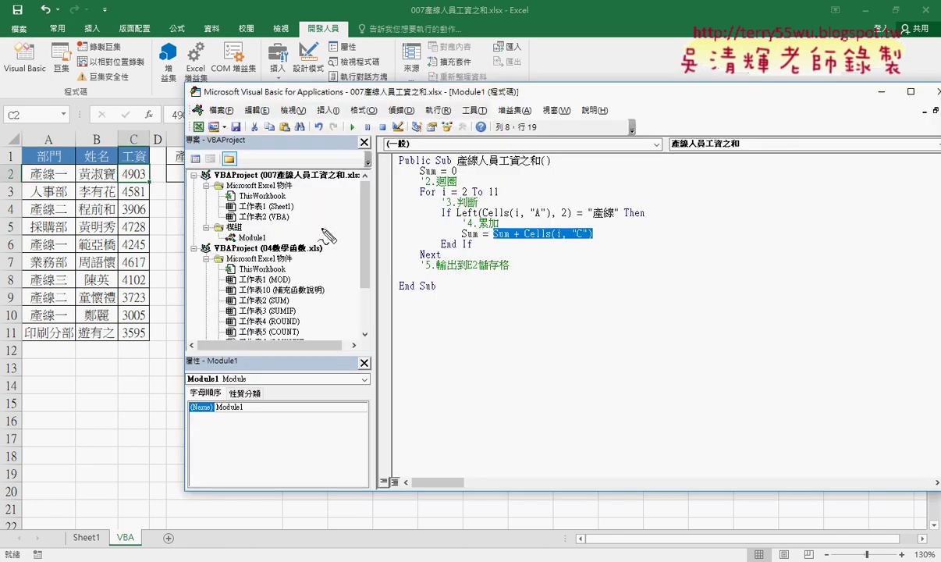
pyautogui.moveTo(41, 218); pyautogui.dragTo(56, 217)
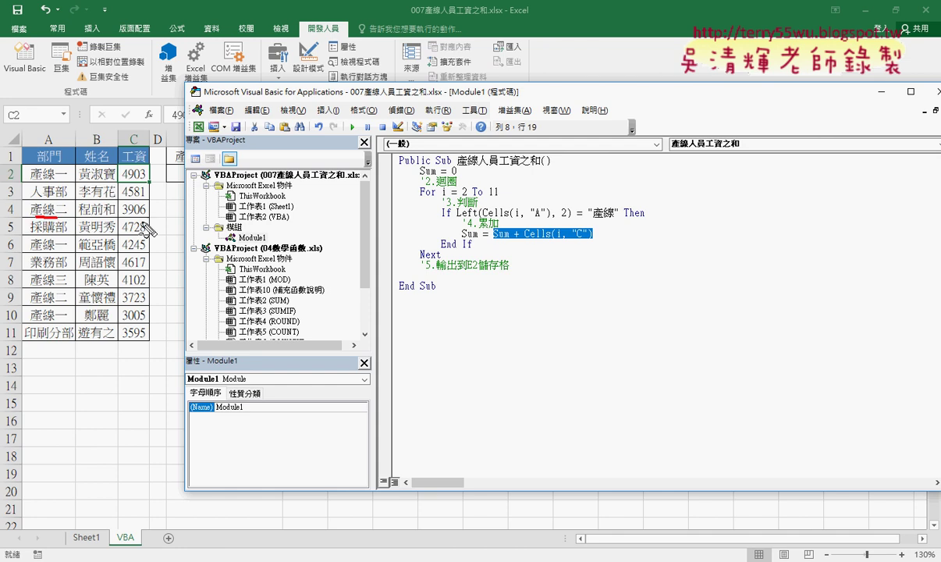
pyautogui.moveTo(148, 205); pyautogui.dragTo(140, 181)
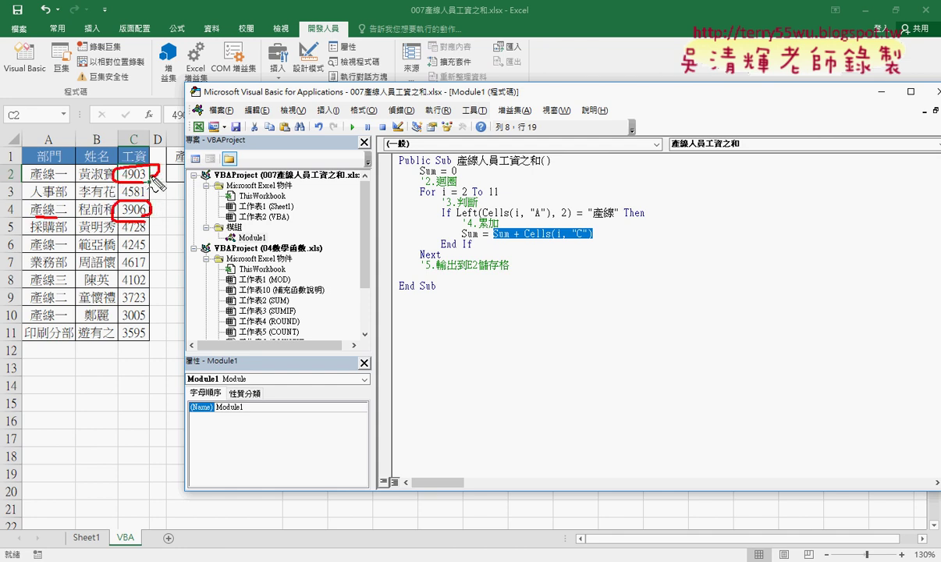
pyautogui.moveTo(492, 238); pyautogui.dragTo(511, 239)
pyautogui.moveTo(146, 173); pyautogui.dragTo(483, 228)
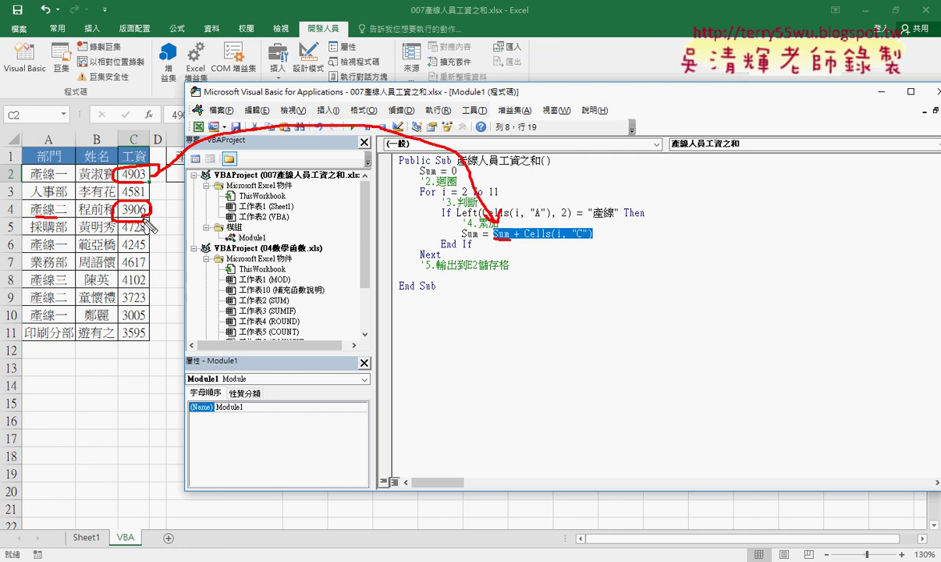
pyautogui.moveTo(150, 208)
pyautogui.mouseDown()
pyautogui.moveTo(499, 315)
pyautogui.moveTo(563, 234)
pyautogui.mouseUp()
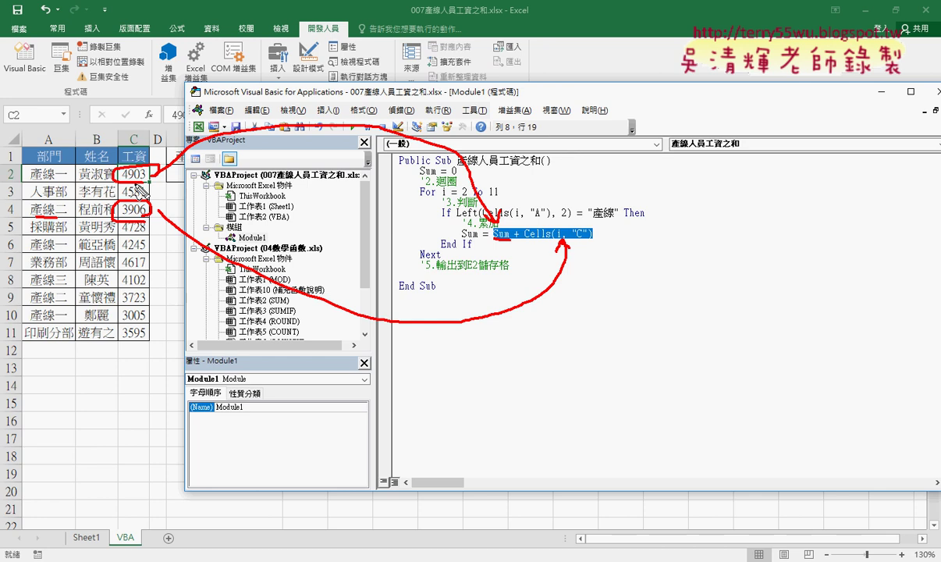
pyautogui.press('Escape')
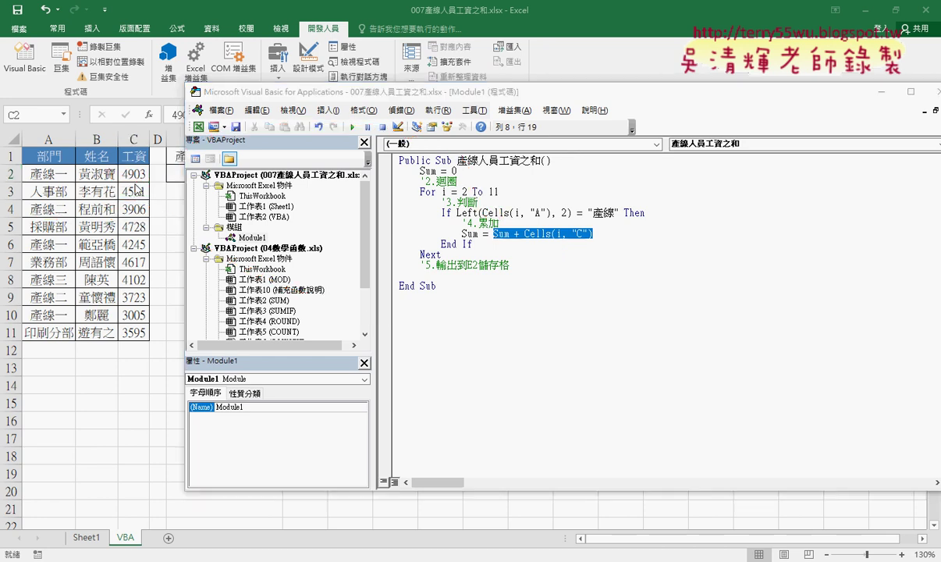
# Step: Enter Range("E2") = Sum on the blank line after the '5.輸出到E2儲存格 comment
pyautogui.moveTo(325, 92); pyautogui.dragTo(447, 90)
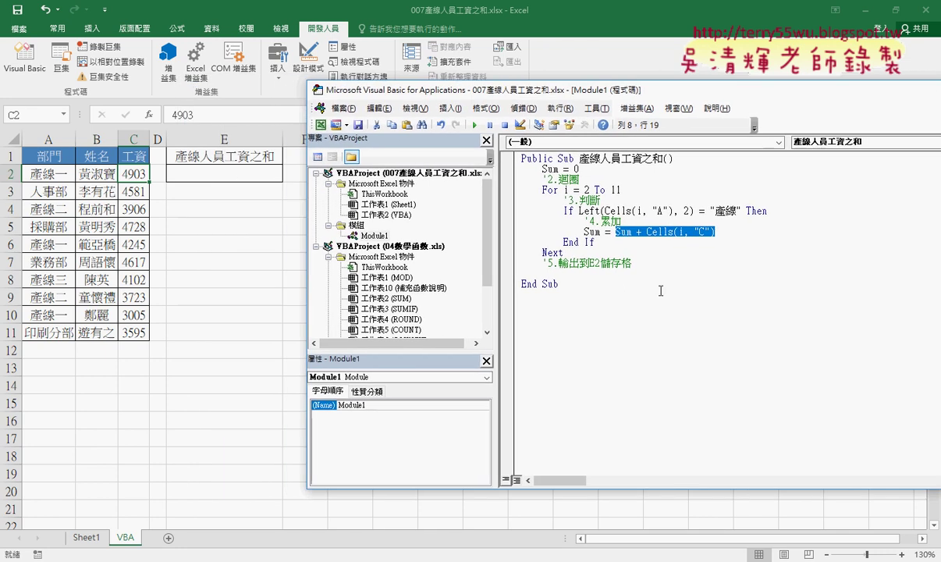
pyautogui.click(604, 273)
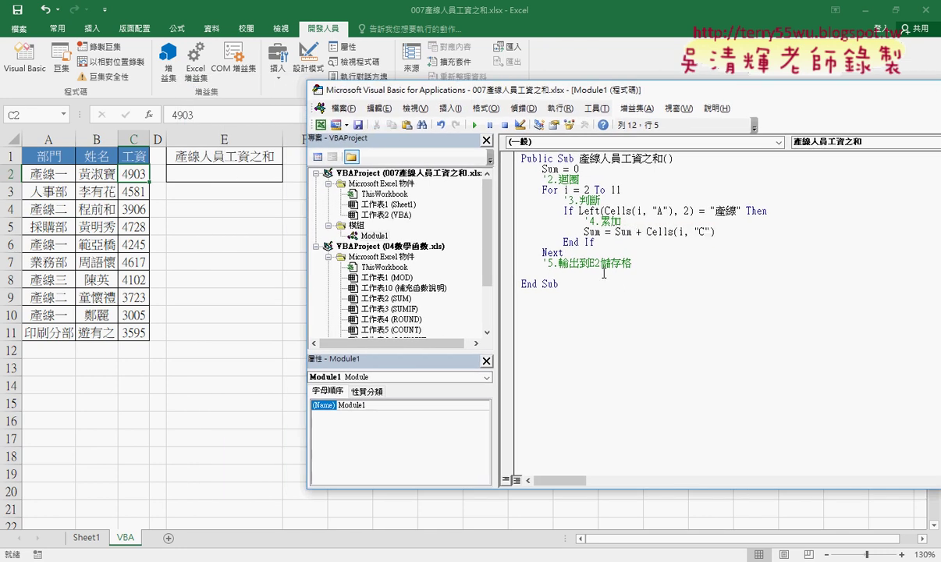
pyautogui.write('rang')
pyautogui.write('e("')
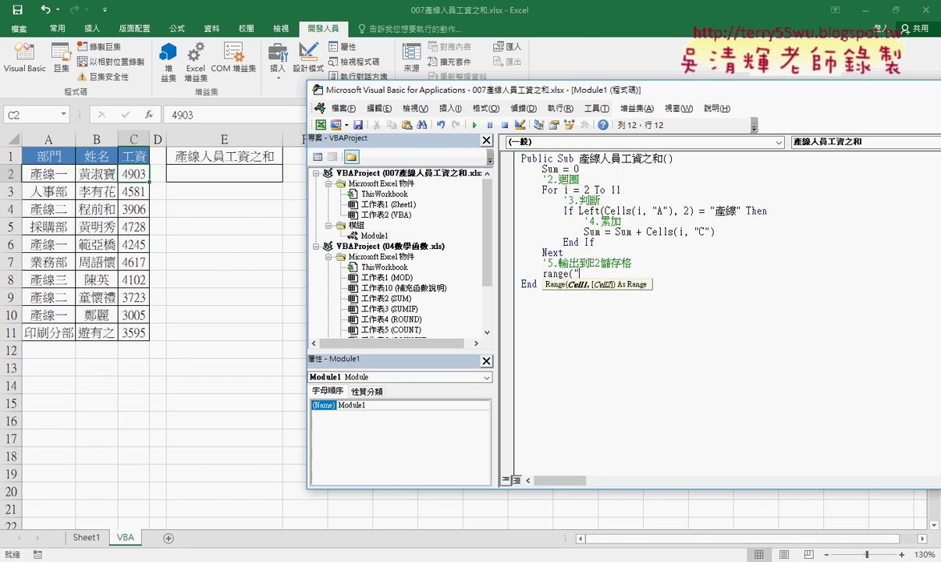
pyautogui.write('E2')
pyautogui.write('")=')
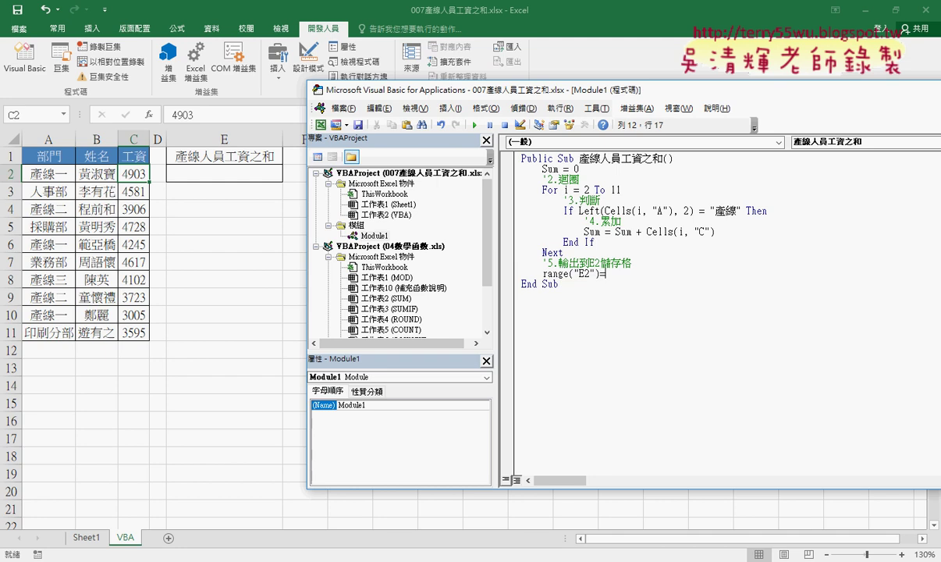
pyautogui.write('s')
pyautogui.write('um')
pyautogui.click(720, 374)
pyautogui.moveTo(615, 232); pyautogui.dragTo(714, 232)
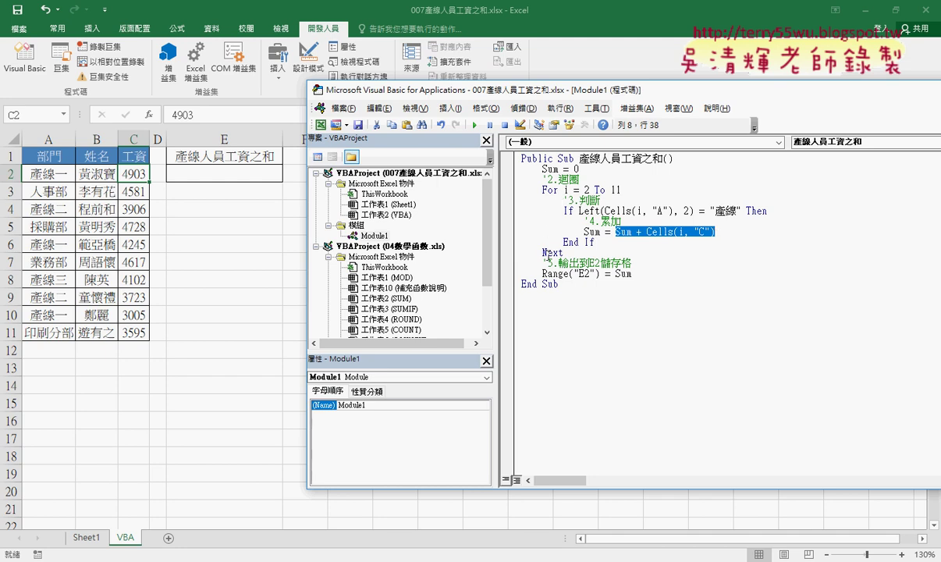
pyautogui.moveTo(600, 273); pyautogui.dragTo(541, 274)
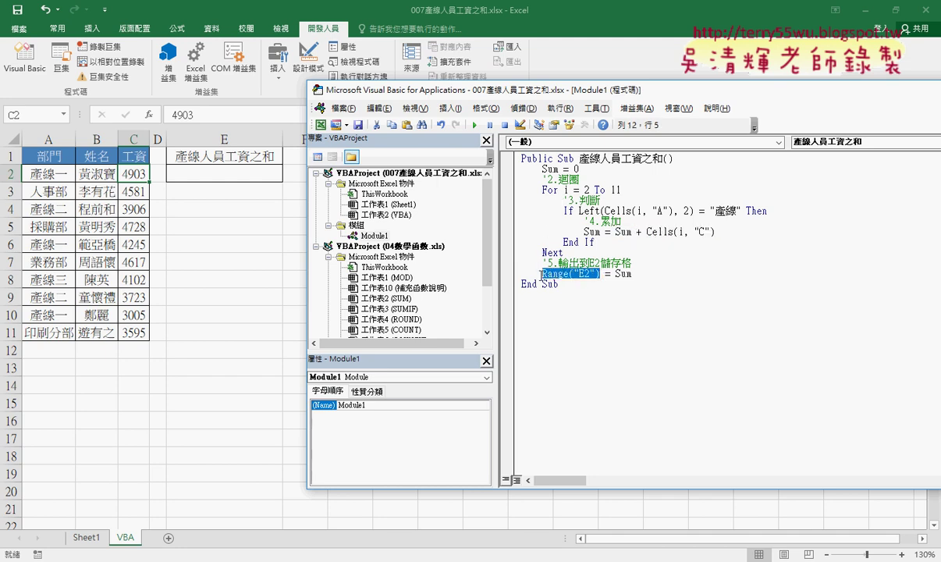
pyautogui.moveTo(605, 211); pyautogui.dragTo(672, 211)
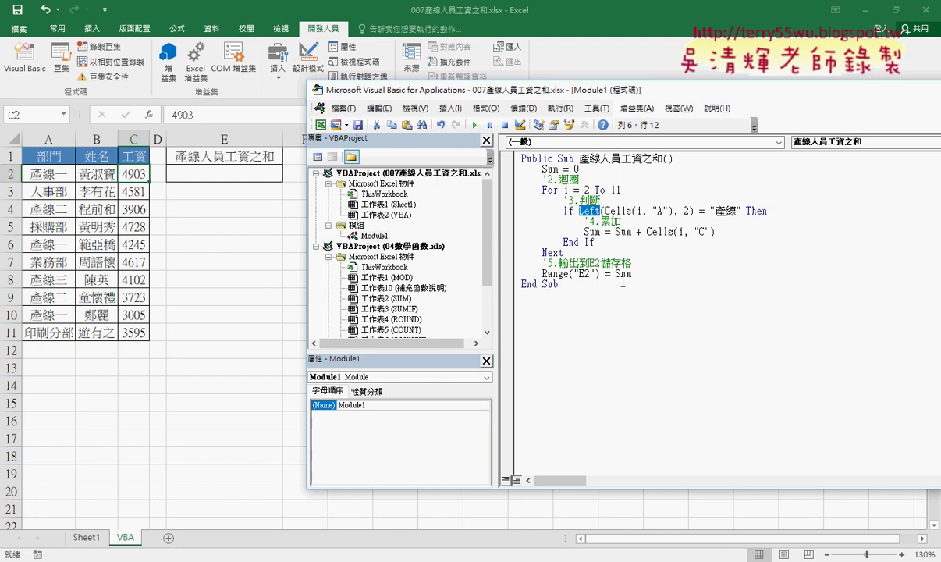
pyautogui.click(631, 216)
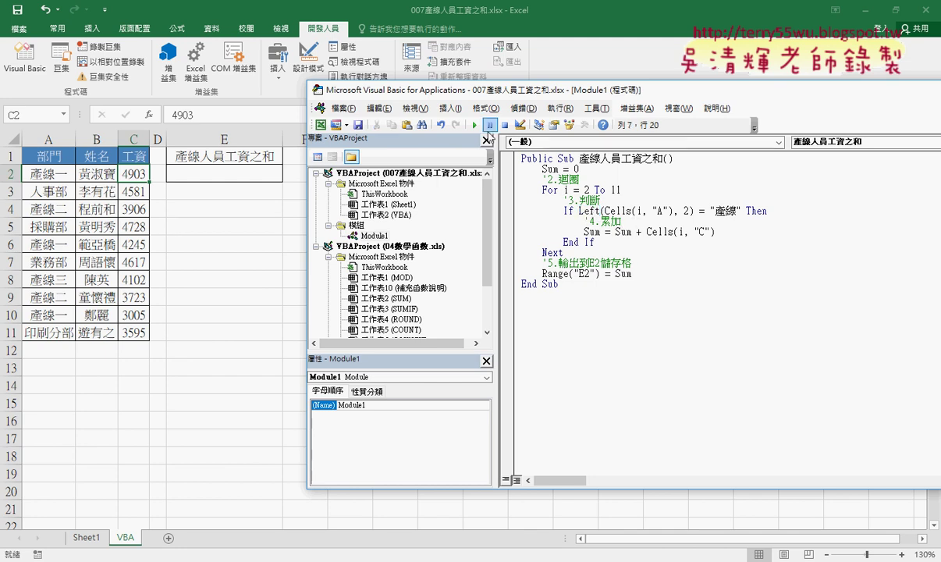
pyautogui.click(475, 126)
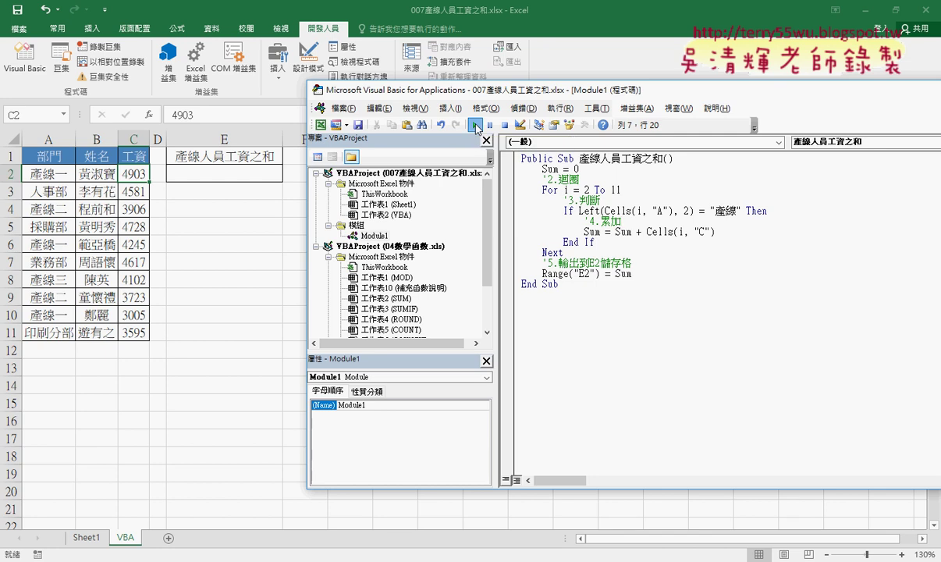
pyautogui.click(212, 175)
pyautogui.press('Delete')
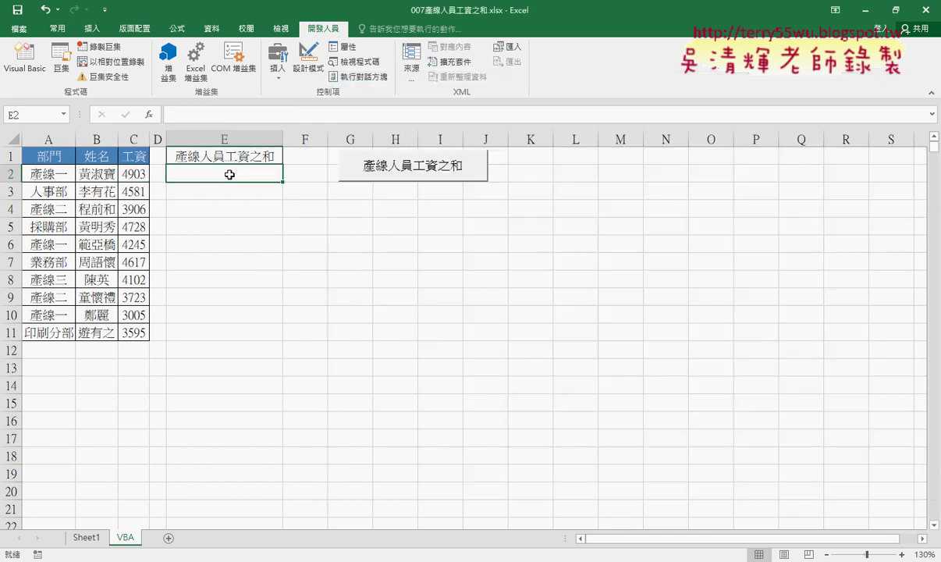
pyautogui.click(210, 561)
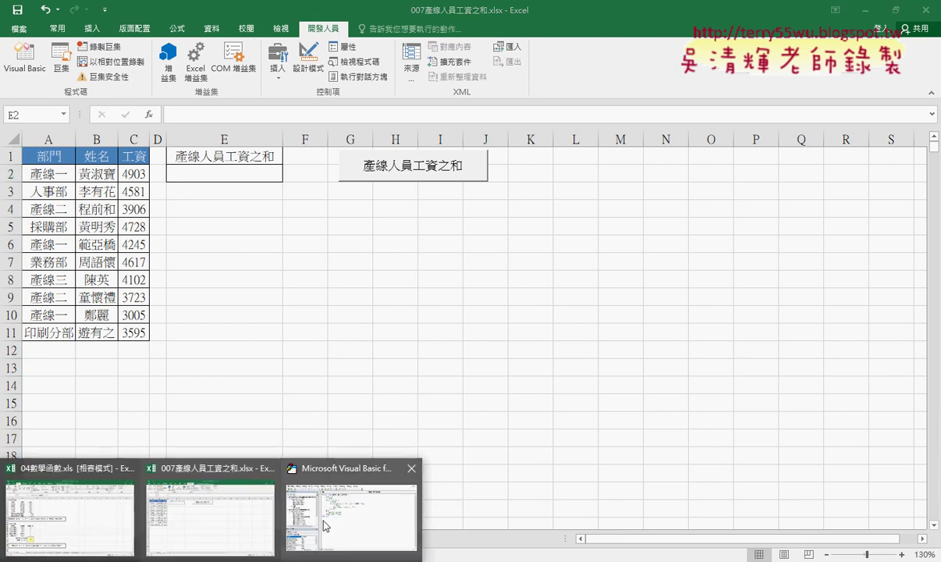
pyautogui.click(326, 526)
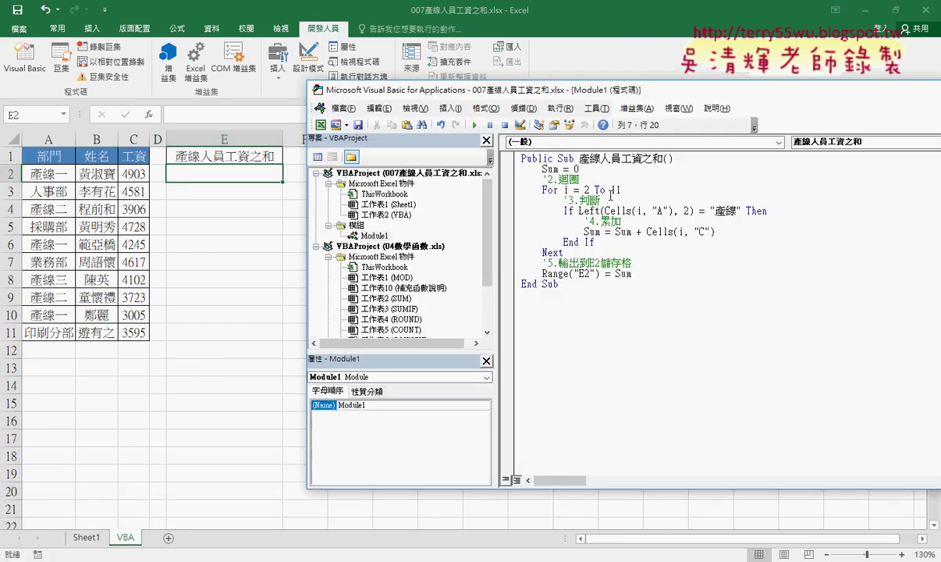
pyautogui.click(579, 168)
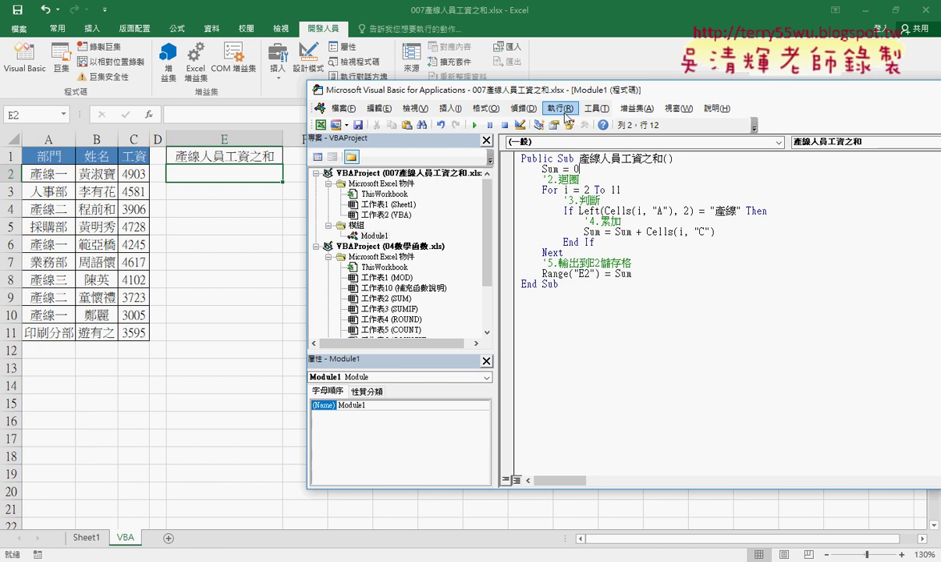
# Step: Start stepping the macro with 偵錯 > 逐行 and reach the Left(Cells(i, "A"), 2) test
pyautogui.click(522, 108)
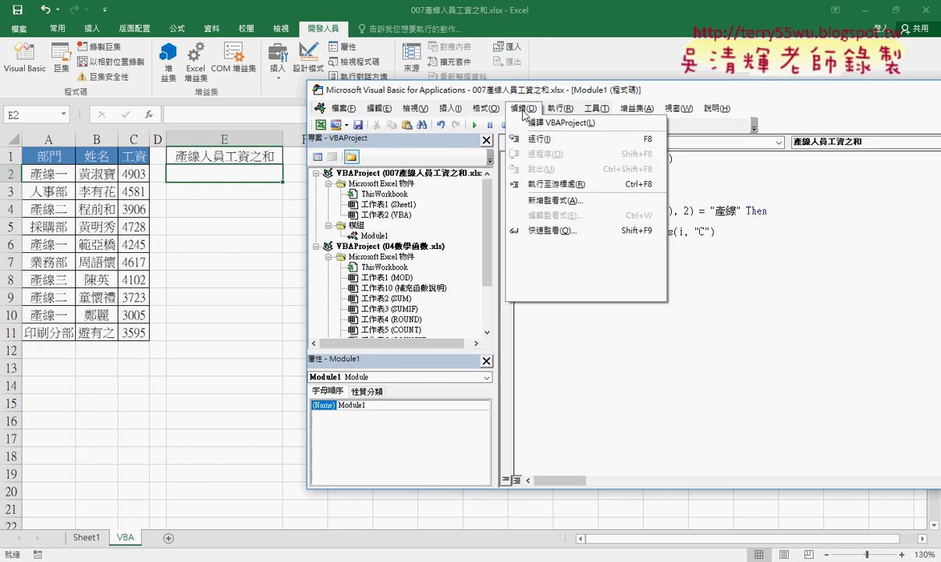
pyautogui.click(644, 147)
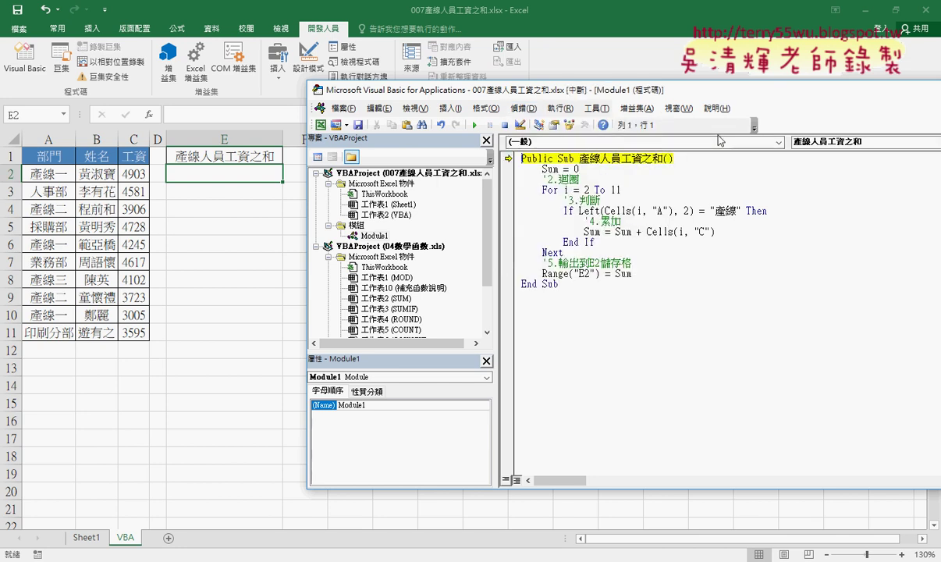
pyautogui.press('F8')
pyautogui.press('F8')
pyautogui.press('F8')
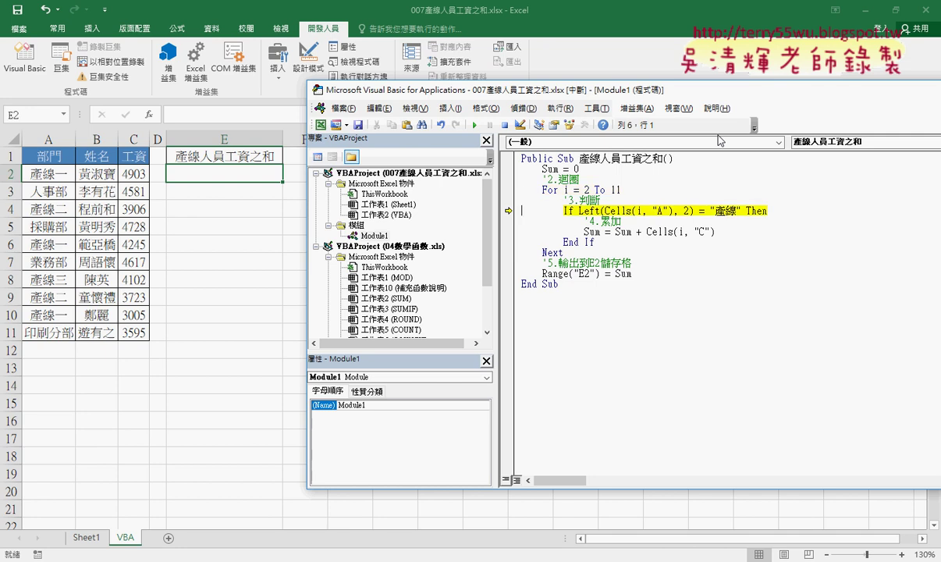
pyautogui.moveTo(551, 165)
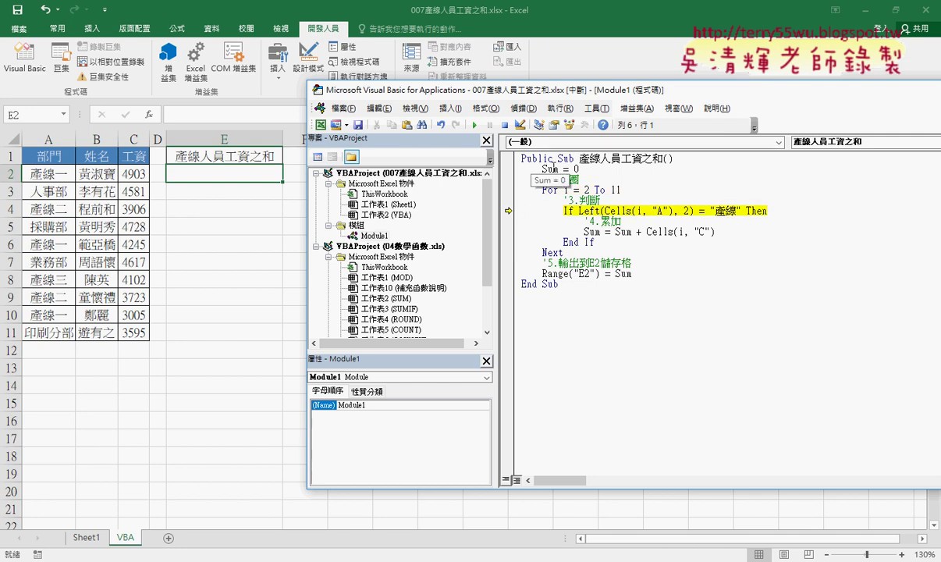
pyautogui.moveTo(617, 209)
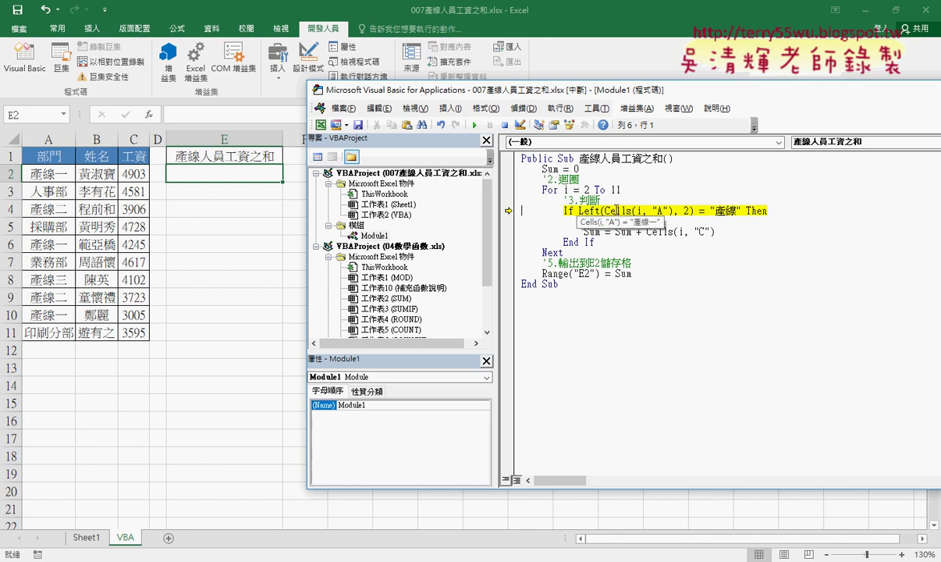
pyautogui.moveTo(579, 211)
pyautogui.mouseDown()
pyautogui.moveTo(671, 220)
pyautogui.moveTo(740, 209)
pyautogui.mouseUp()
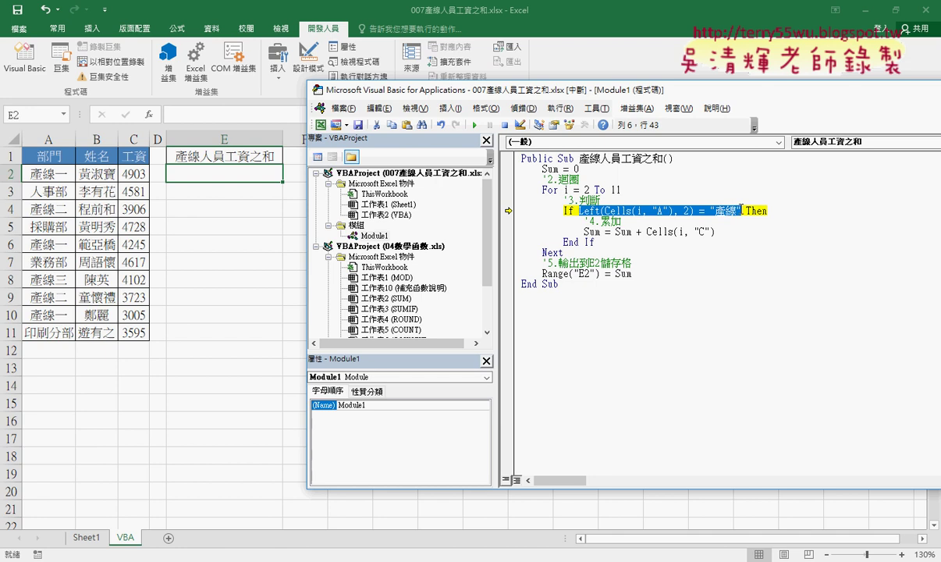
pyautogui.click(699, 210)
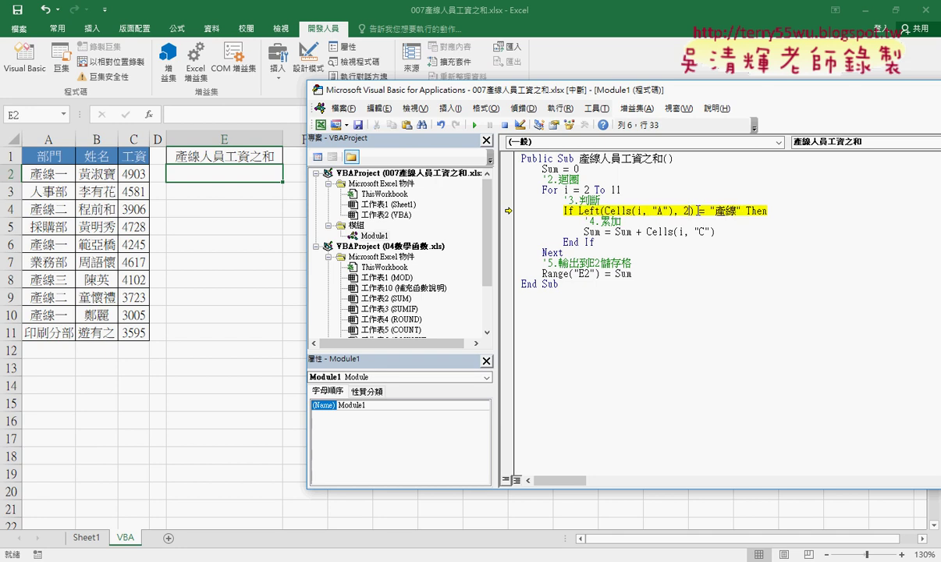
pyautogui.moveTo(699, 210); pyautogui.dragTo(579, 211)
pyautogui.click(709, 192)
# Step: Step with F8 through the loop, adding each 產線 row's wage to Sum
pyautogui.press('F8')
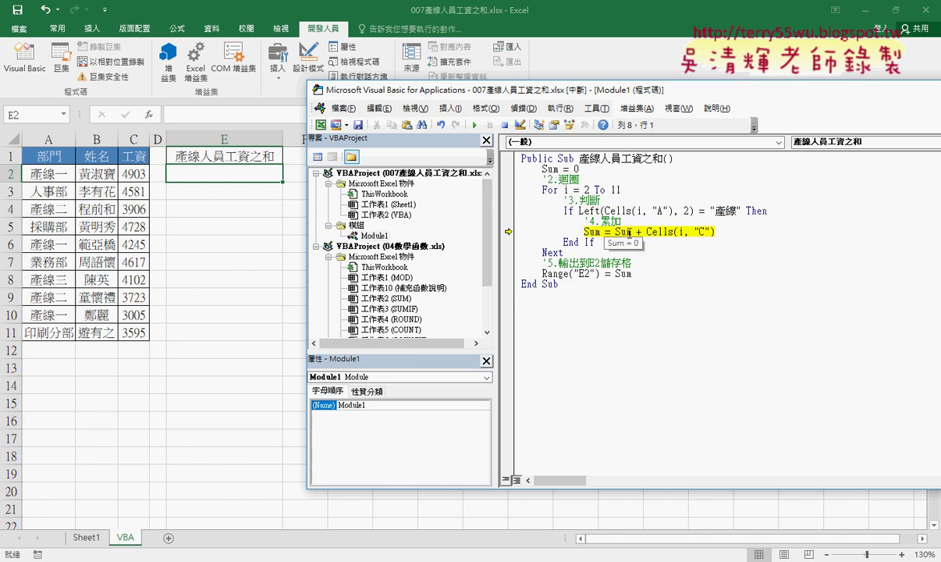
pyautogui.moveTo(635, 210)
pyautogui.moveTo(660, 231)
pyautogui.press('F8')
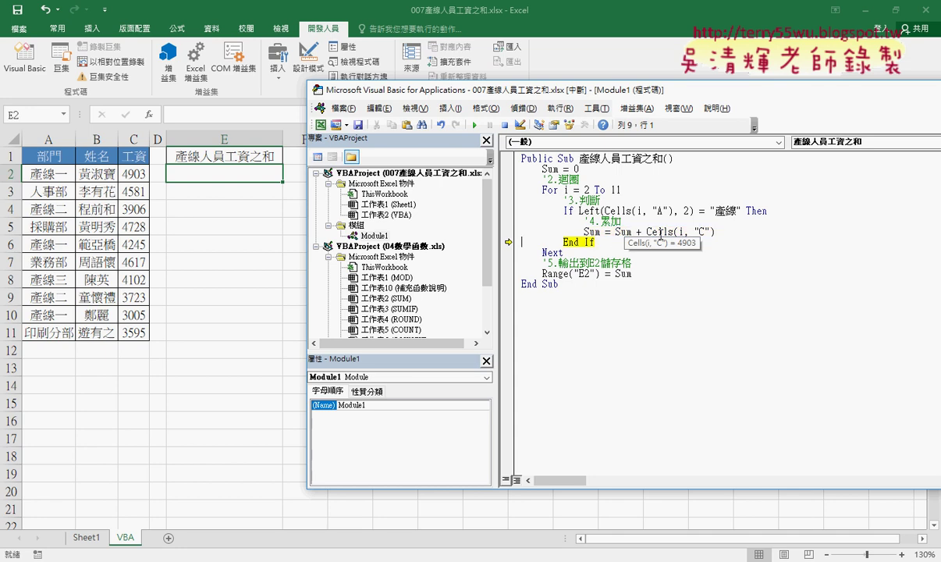
pyautogui.moveTo(595, 237)
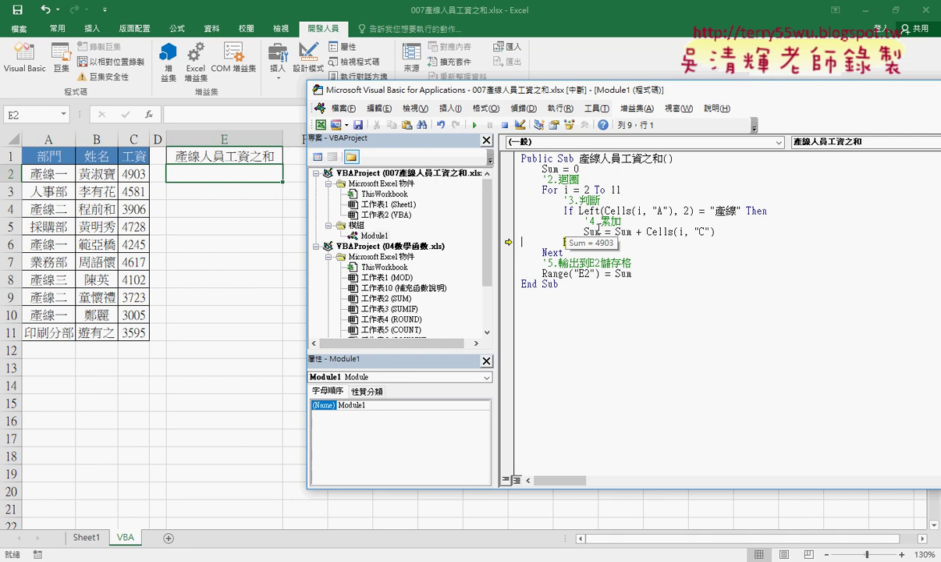
pyautogui.press('F8')
pyautogui.press('F8')
pyautogui.press('F8')
pyautogui.press('F8')
pyautogui.press('F8')
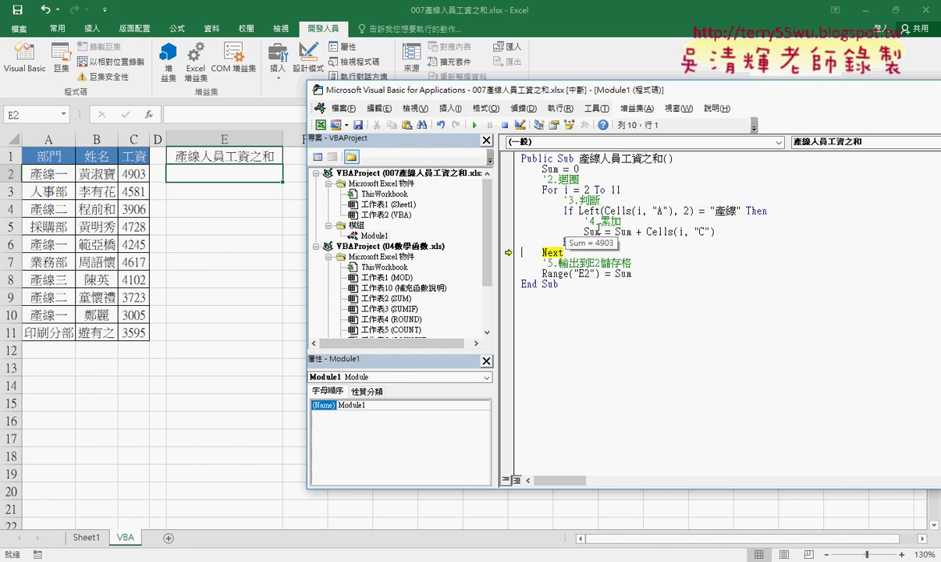
pyautogui.press('F8')
pyautogui.press('F8')
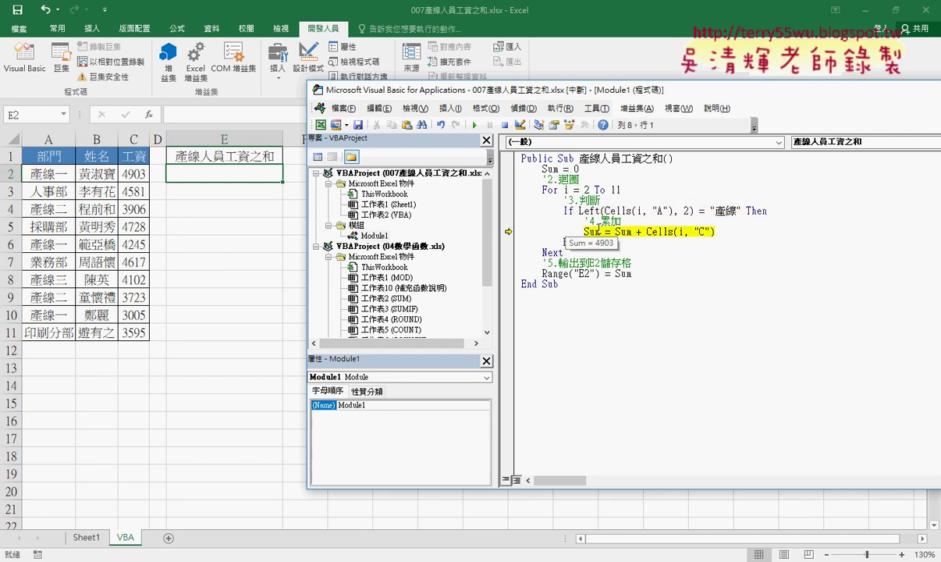
pyautogui.press('F8')
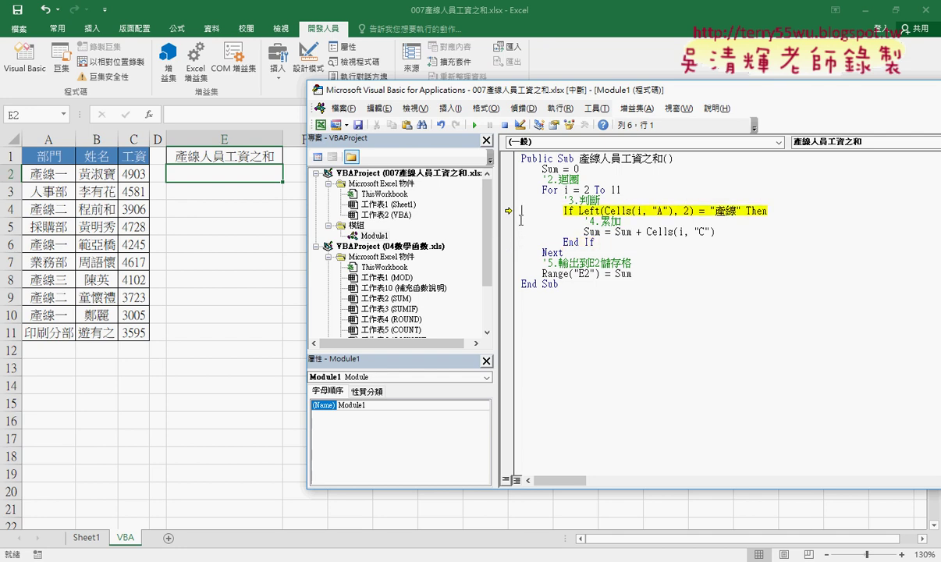
pyautogui.press('F8')
pyautogui.press('F8')
pyautogui.press('F8')
pyautogui.press('F8')
pyautogui.press('F8')
pyautogui.press('F8')
pyautogui.press('F8')
pyautogui.press('F8')
pyautogui.press('F8')
pyautogui.press('F8')
pyautogui.press('F8')
pyautogui.press('F8')
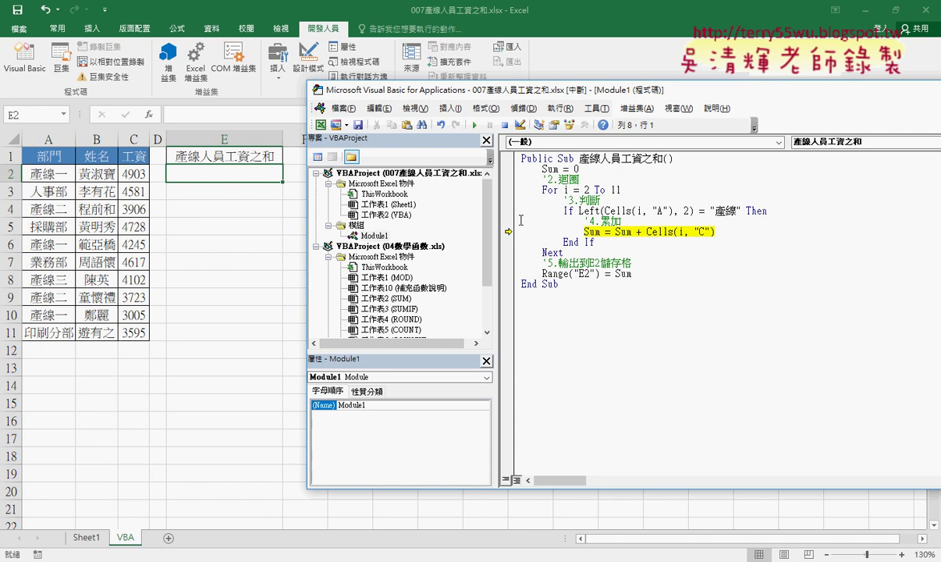
pyautogui.press('F8')
pyautogui.press('F8')
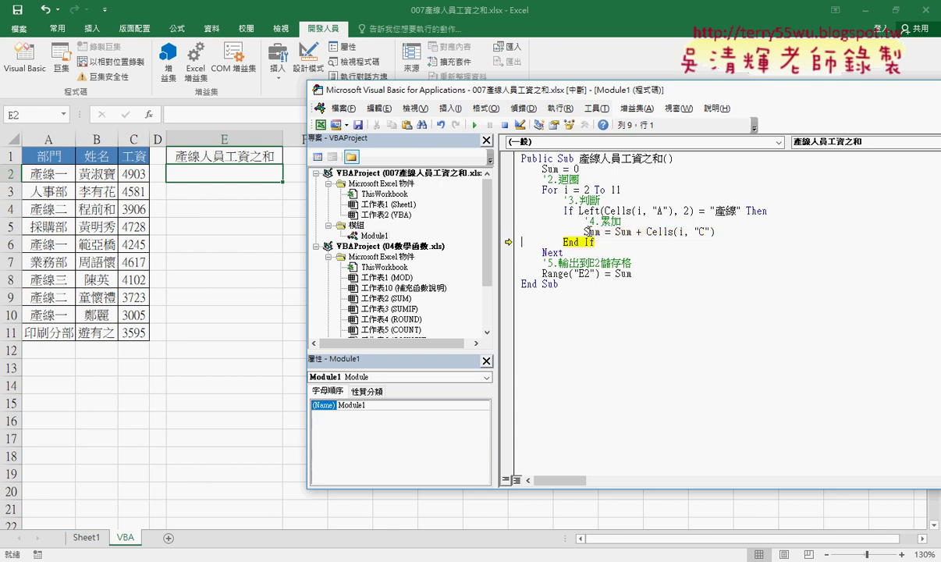
pyautogui.press('F8')
pyautogui.press('F8')
pyautogui.press('F8')
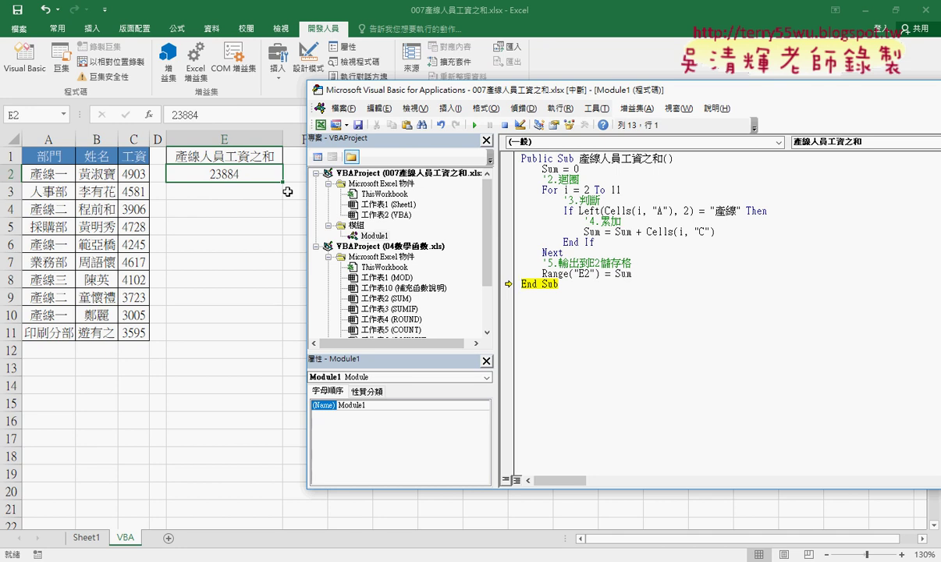
# Step: Switch to Chrome and open 007產線人員工資之和.docx from the 04_數學函數 Drive folder
pyautogui.click(522, 108)
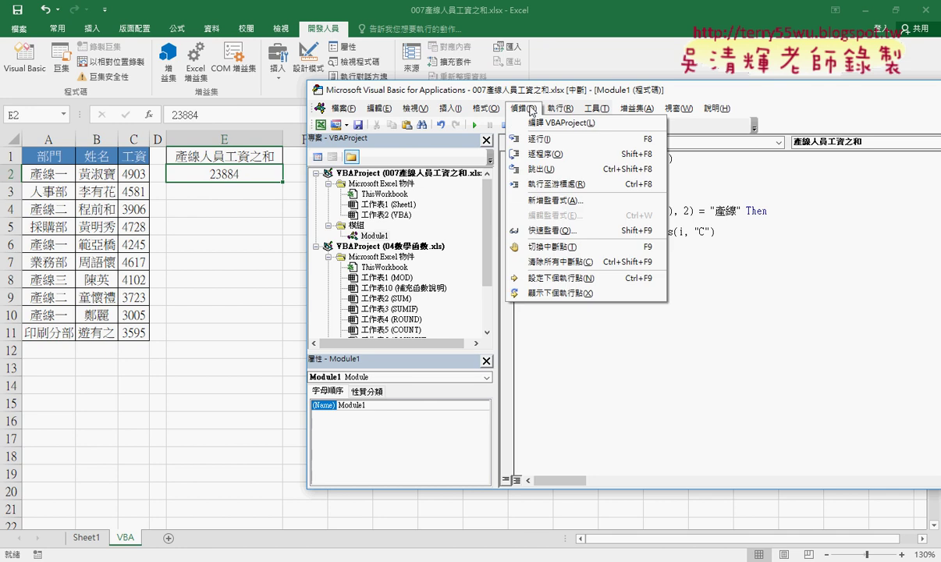
pyautogui.press('Escape')
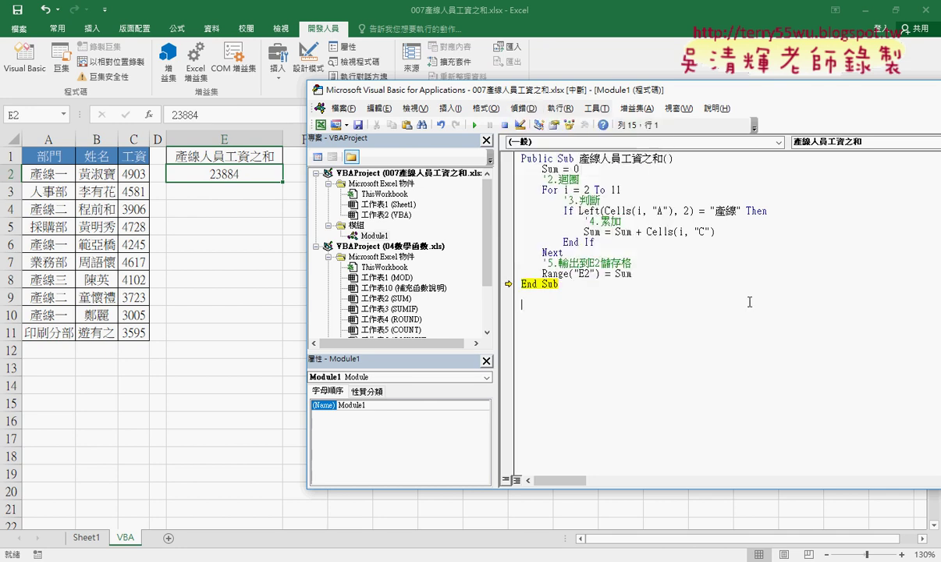
pyautogui.hotkey('alt', 'Tab')
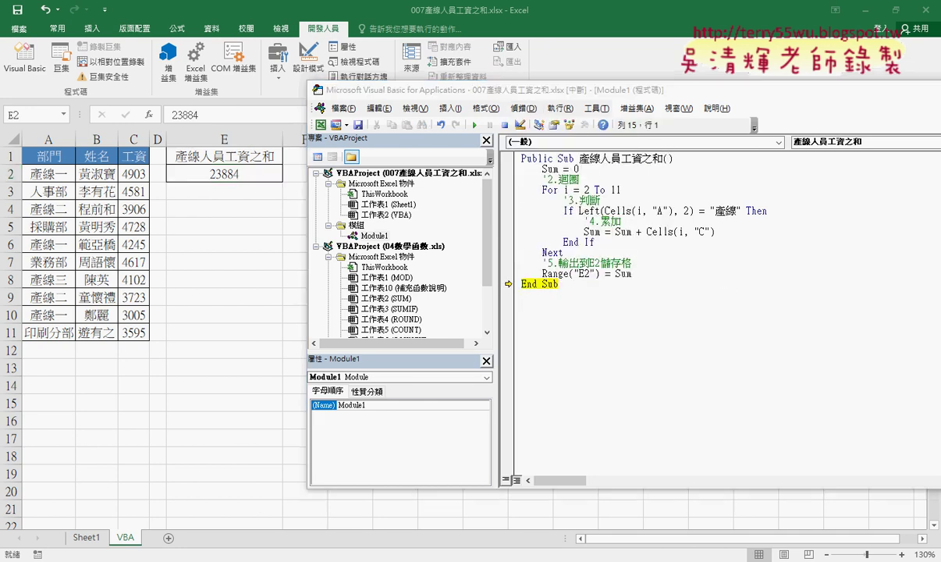
pyautogui.click(91, 16)
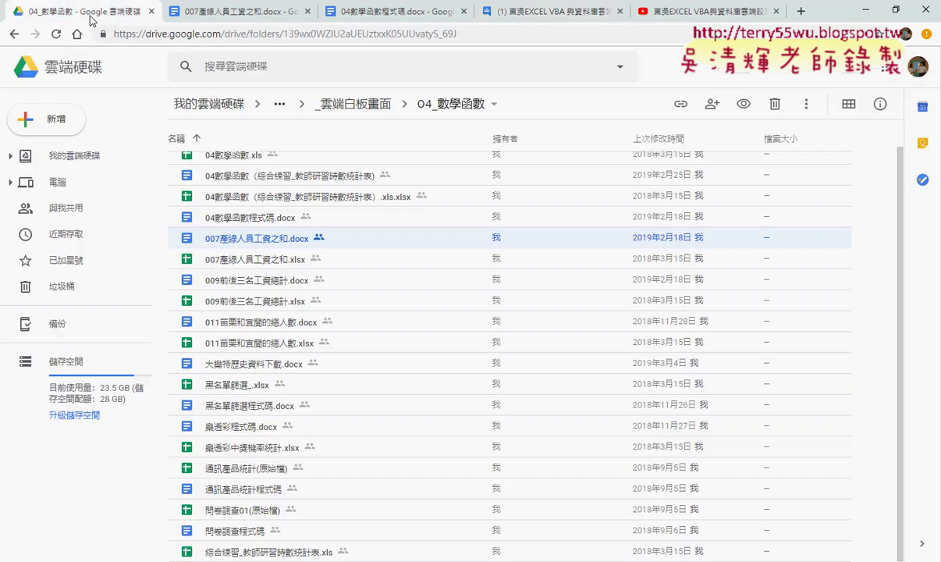
pyautogui.click(235, 17)
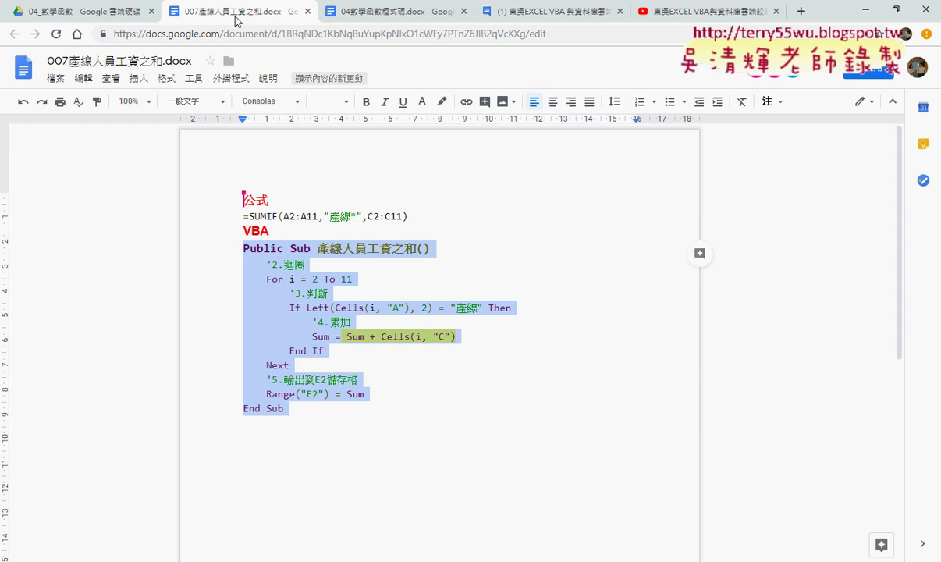
# Step: Return to Excel, stop the paused macro, and close 007產線人員工資之和.xlsx
pyautogui.click(863, 10)
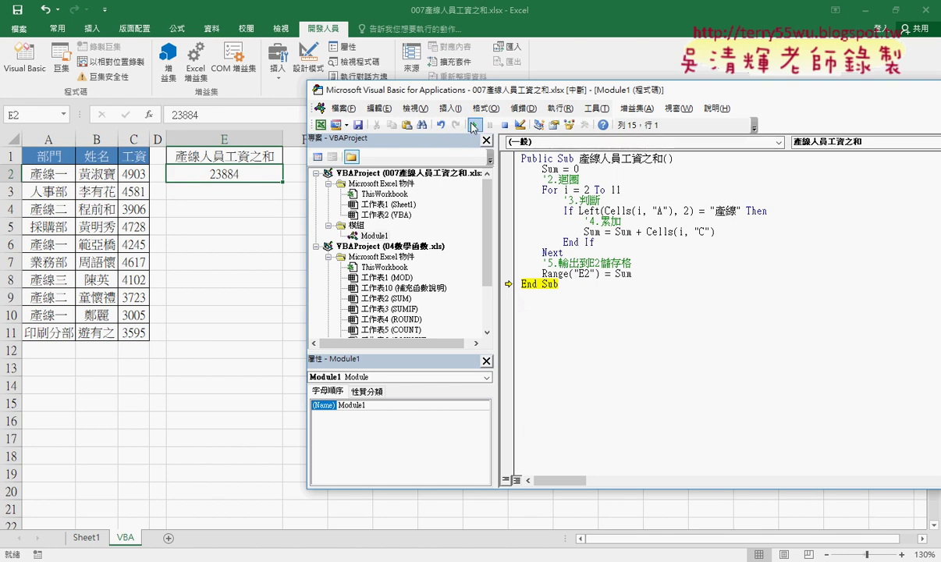
pyautogui.press('F8')
pyautogui.click(295, 85)
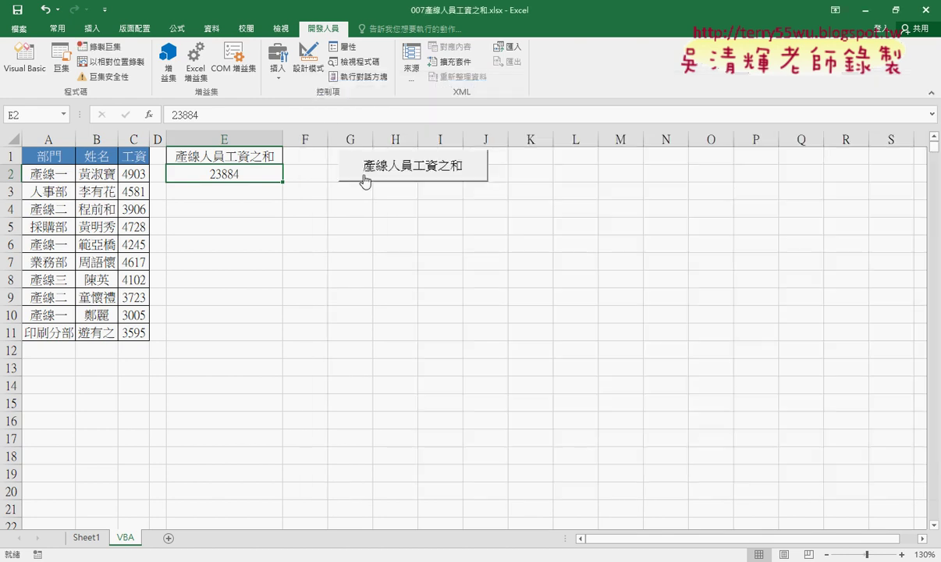
pyautogui.click(925, 12)
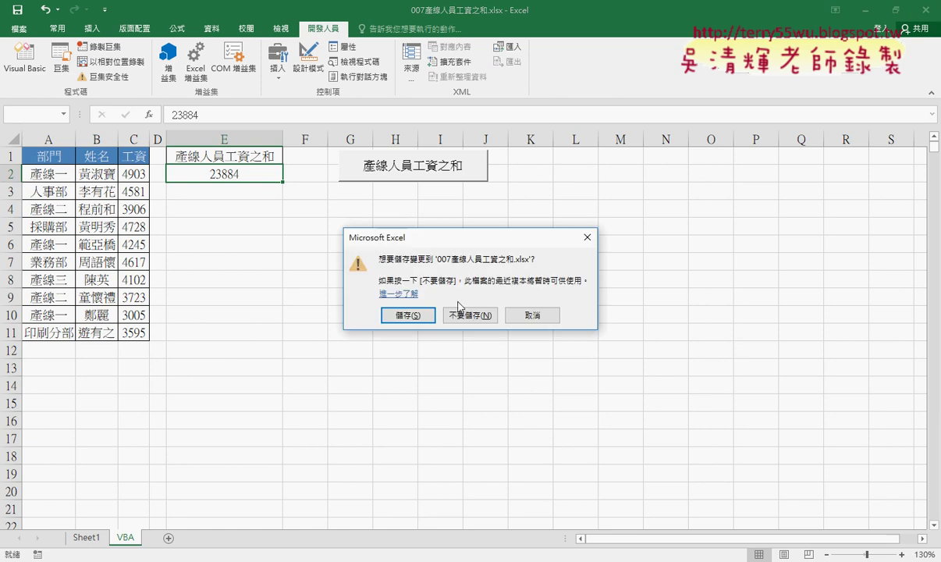